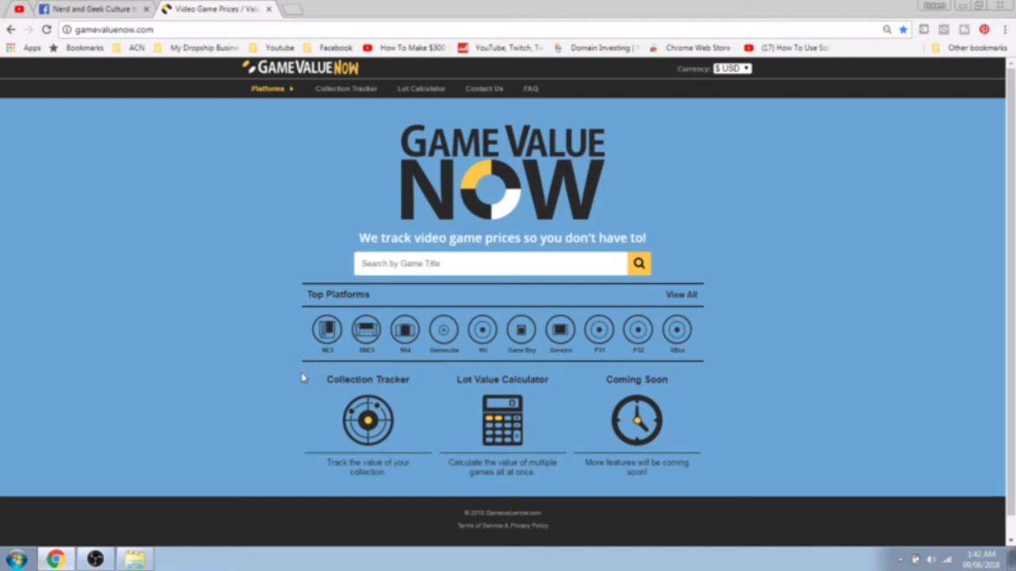
Open the Nintendo NES price guide from the Nintendo platforms on gamevaluenow.com
left_click(185, 29)
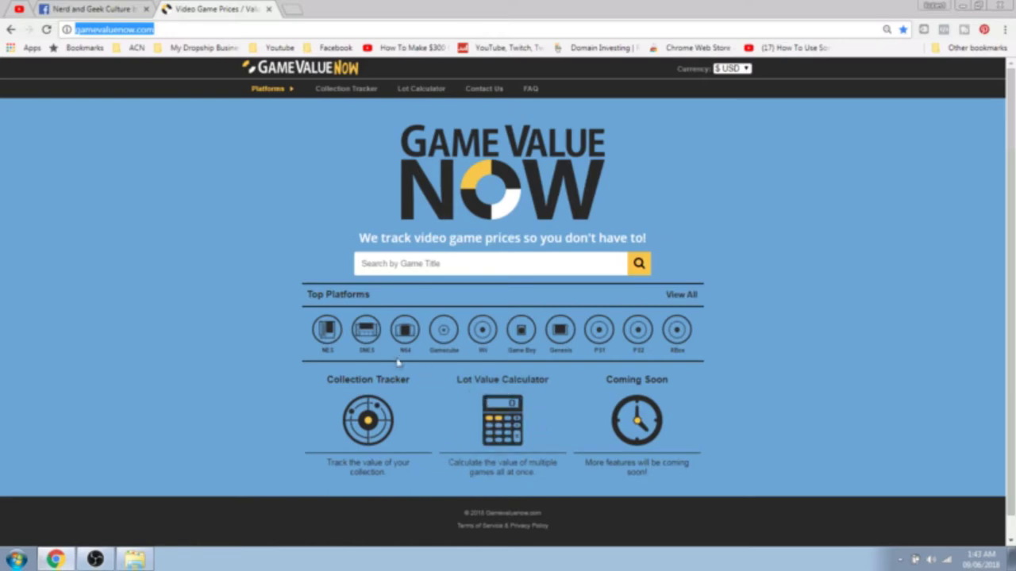
left_click(167, 29)
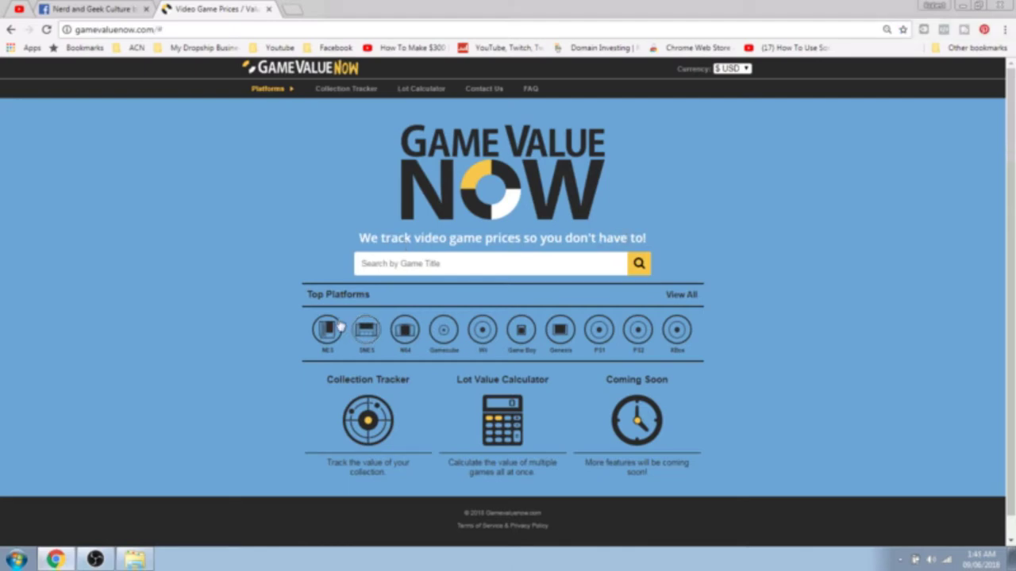
left_click(278, 91)
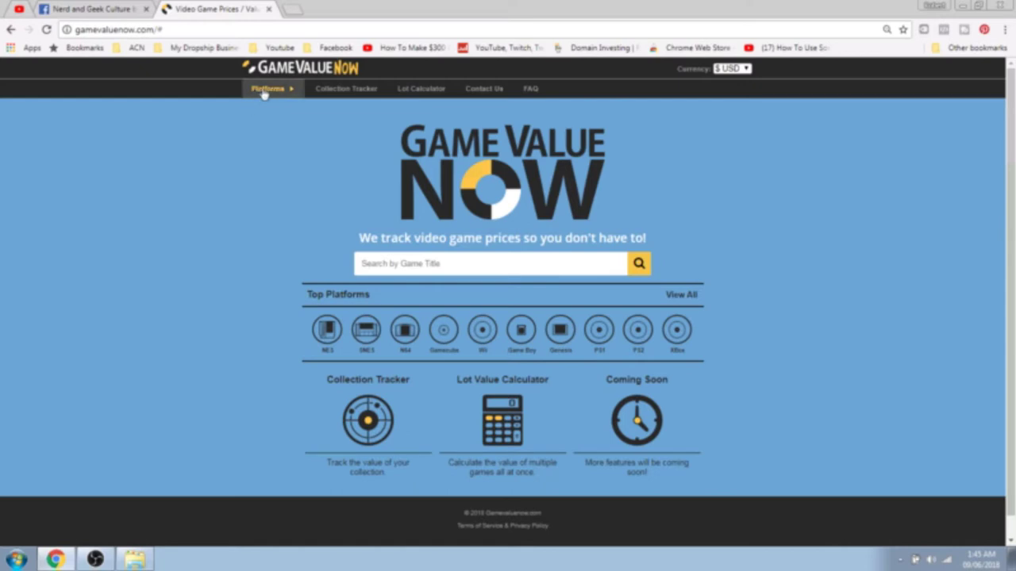
left_click(284, 92)
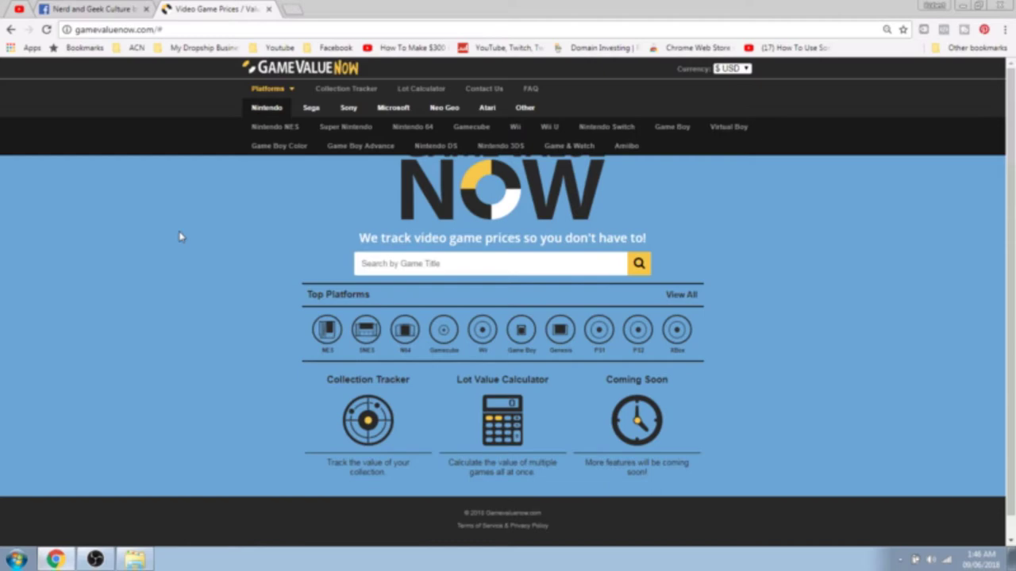
left_click(290, 128)
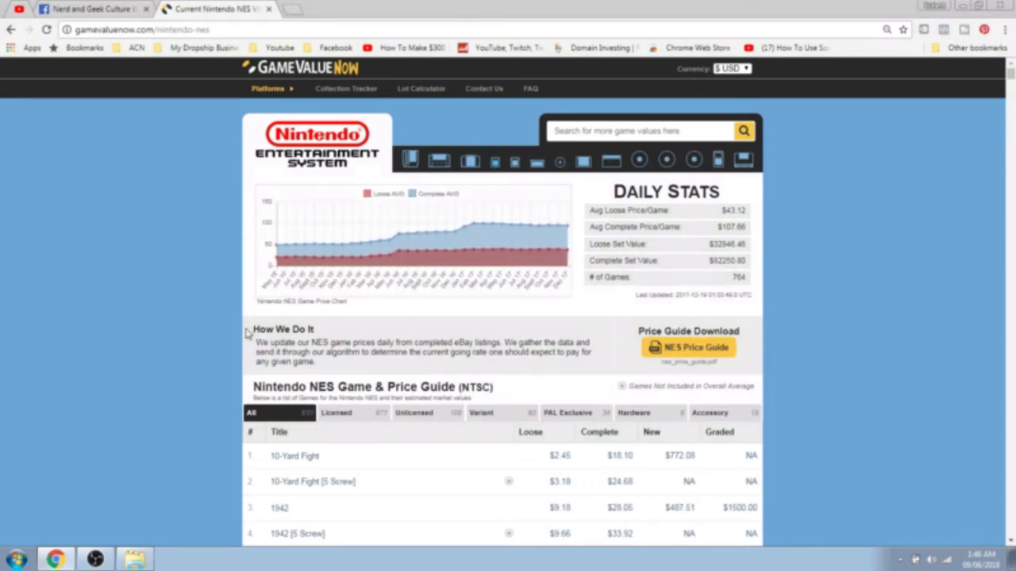
Review the NES game price list and the available currencies, keeping $ USD selected
scroll(254, 329, "down", 2)
scroll(502, 317, "down", 1)
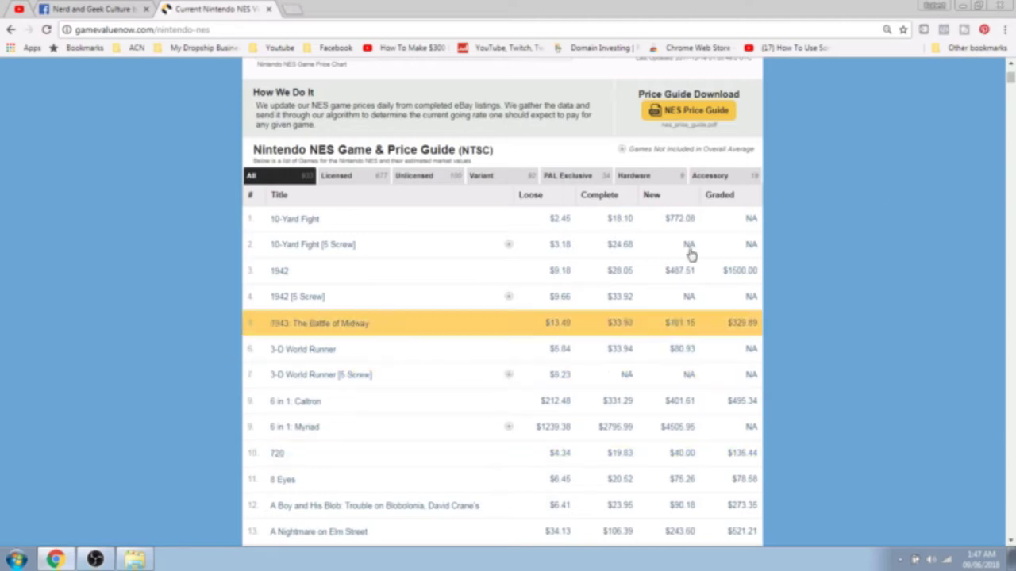
scroll(1011, 68, "up", 3)
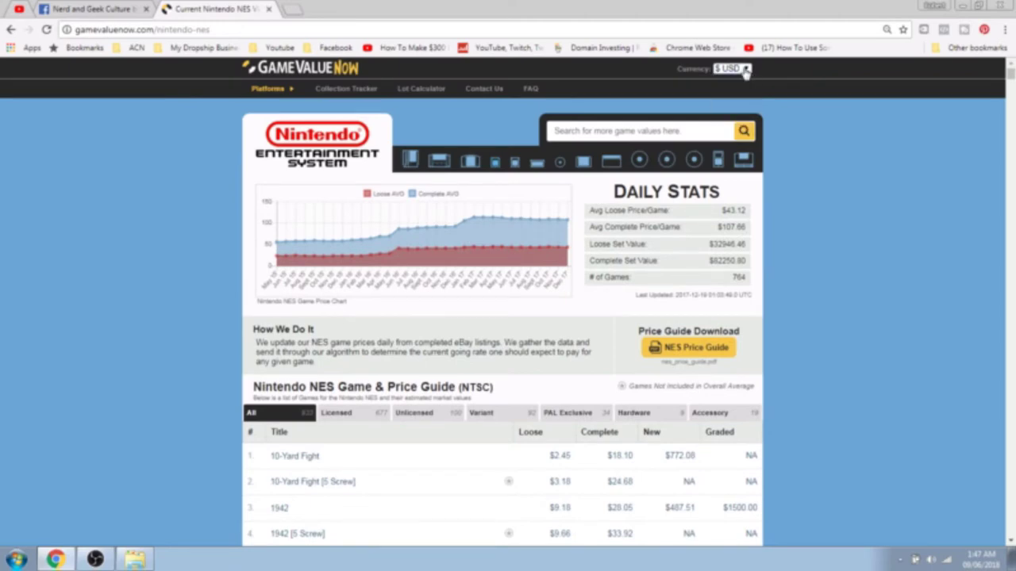
left_click(746, 72)
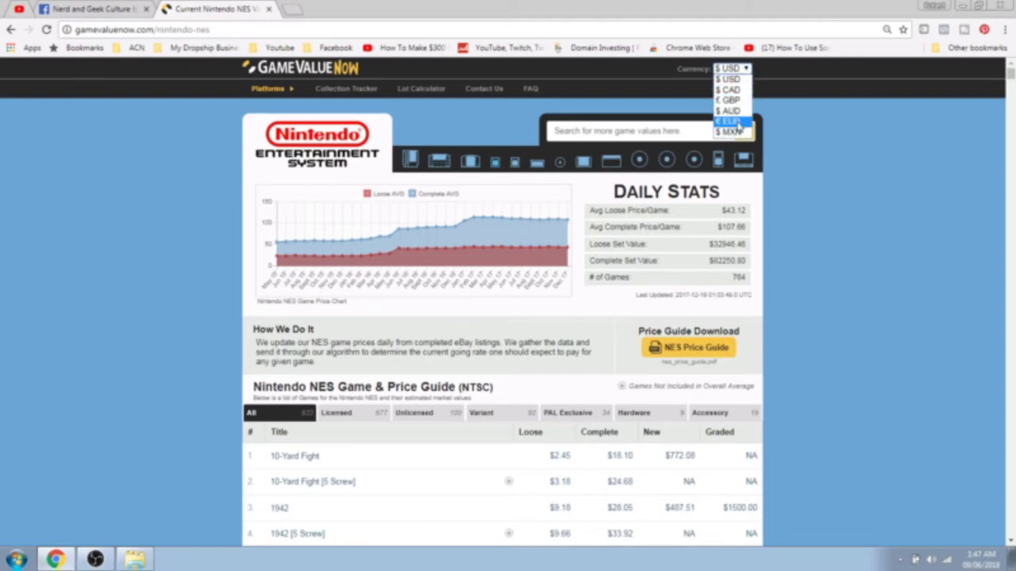
left_click(738, 81)
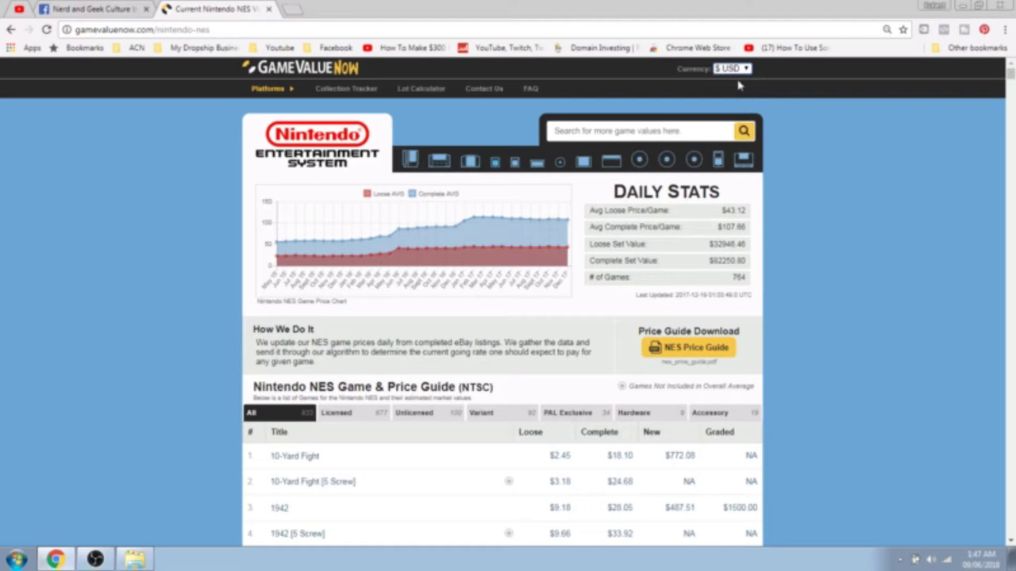
Open xe.com in a new browser tab and go to the amount field of the XE Currency Converter
left_click(292, 10)
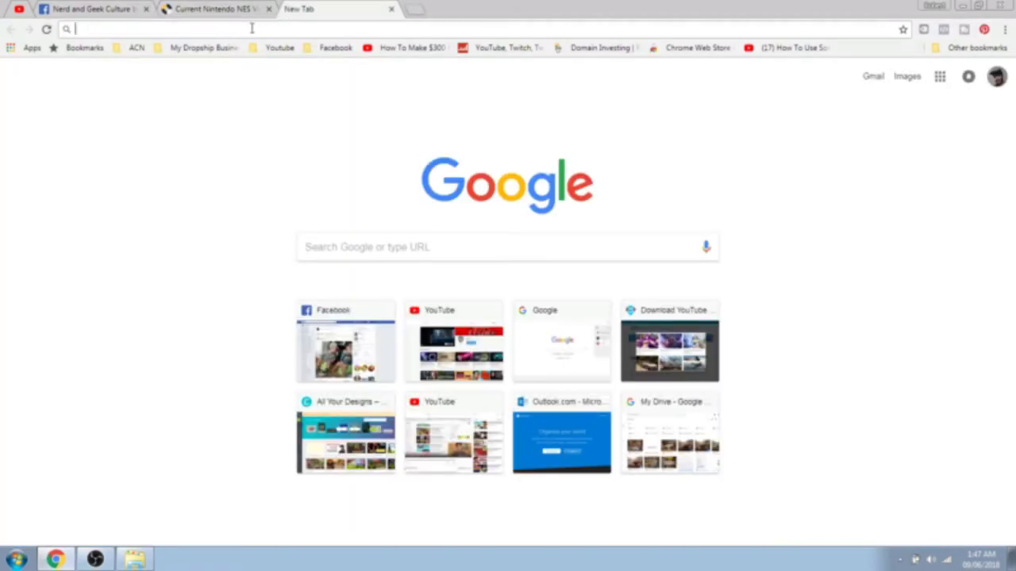
type("e.com")
key("Return")
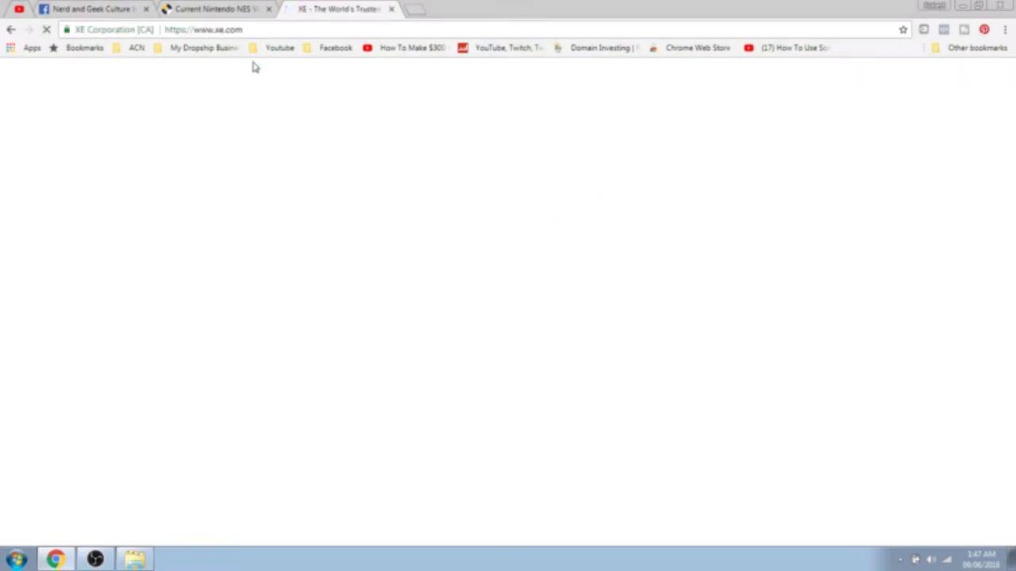
mouse_move(246, 135)
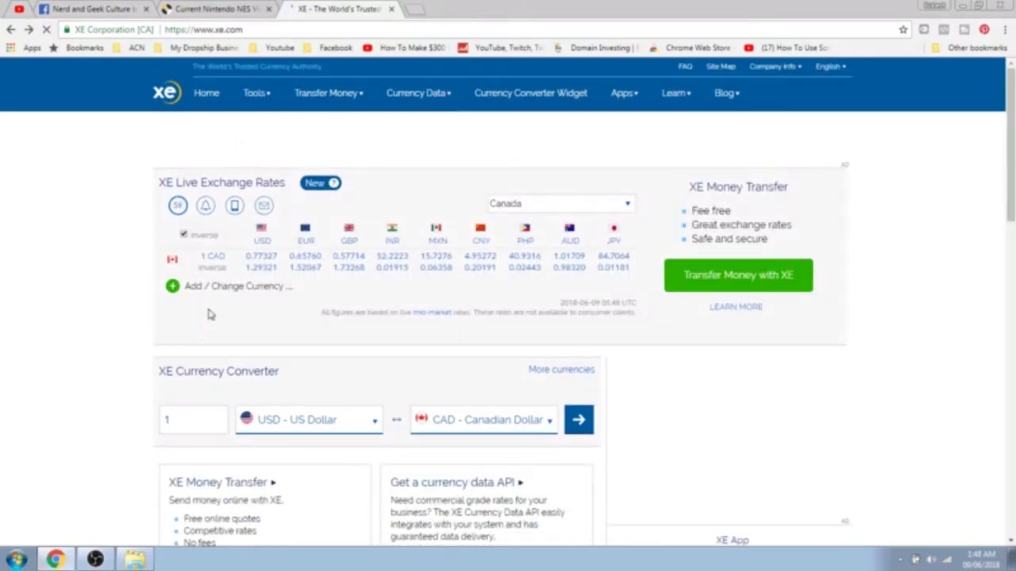
left_click_drag(1012, 107, 858, 179)
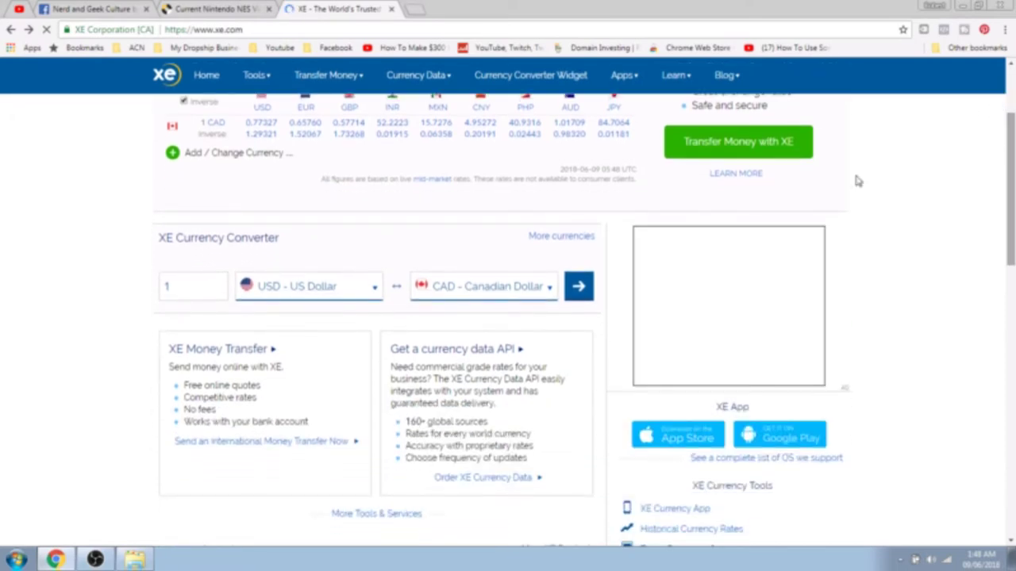
left_click(183, 291)
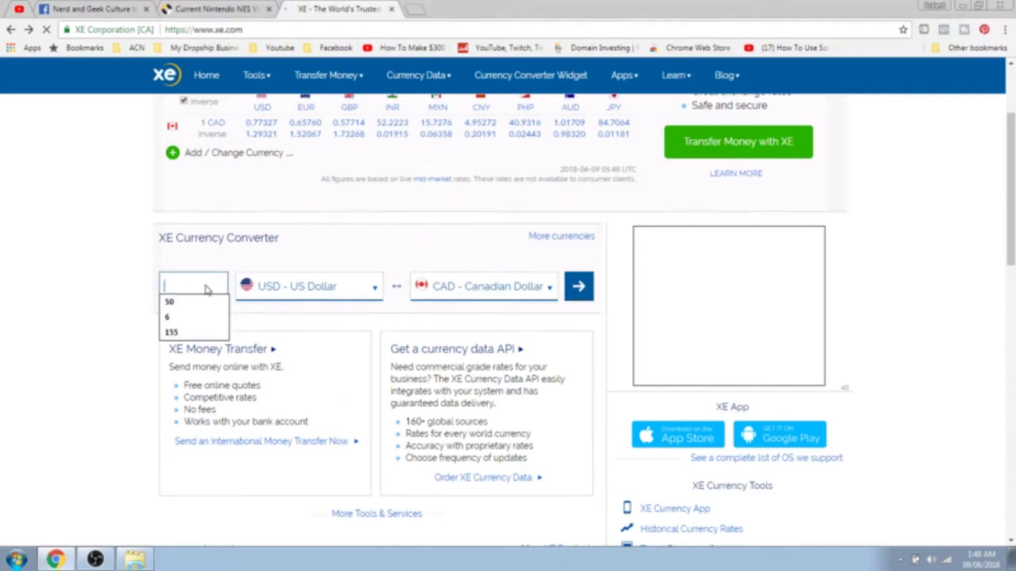
Recheck the NES prices, browse the target currencies in the XE converter, and close the XE tab
left_click(215, 6)
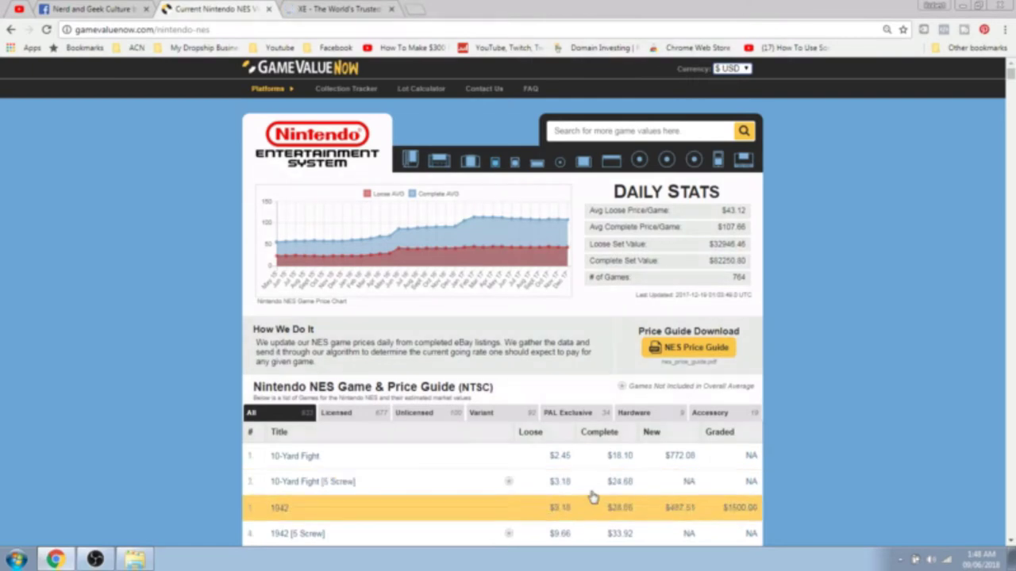
left_click(341, 7)
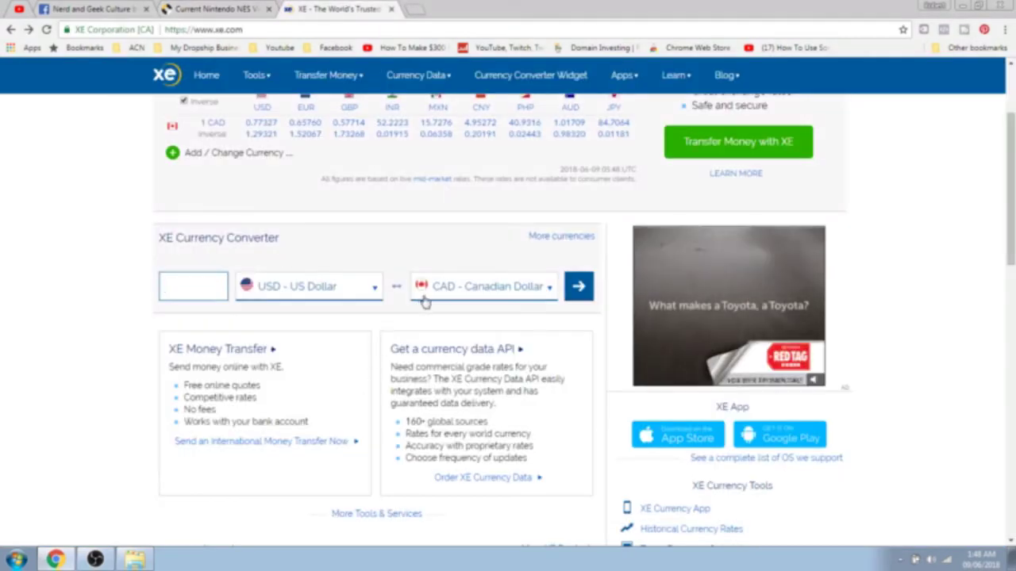
left_click(516, 291)
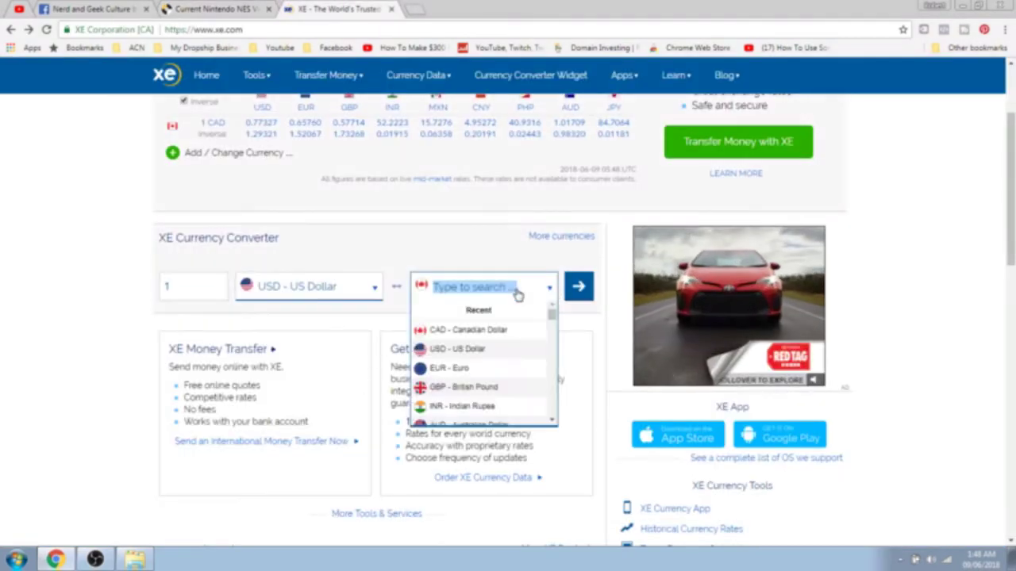
left_click_drag(553, 317, 551, 349)
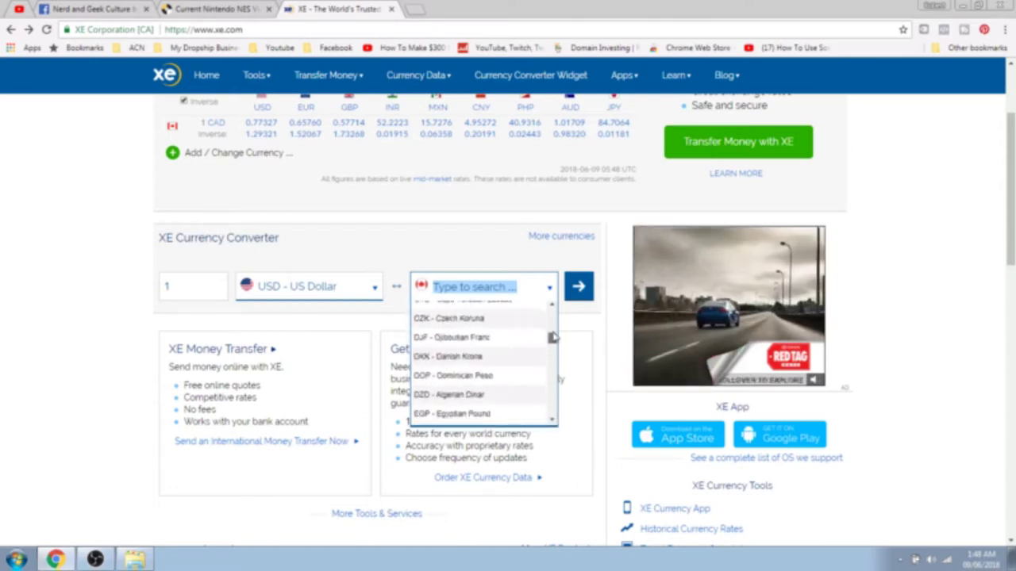
key("ctrl+w")
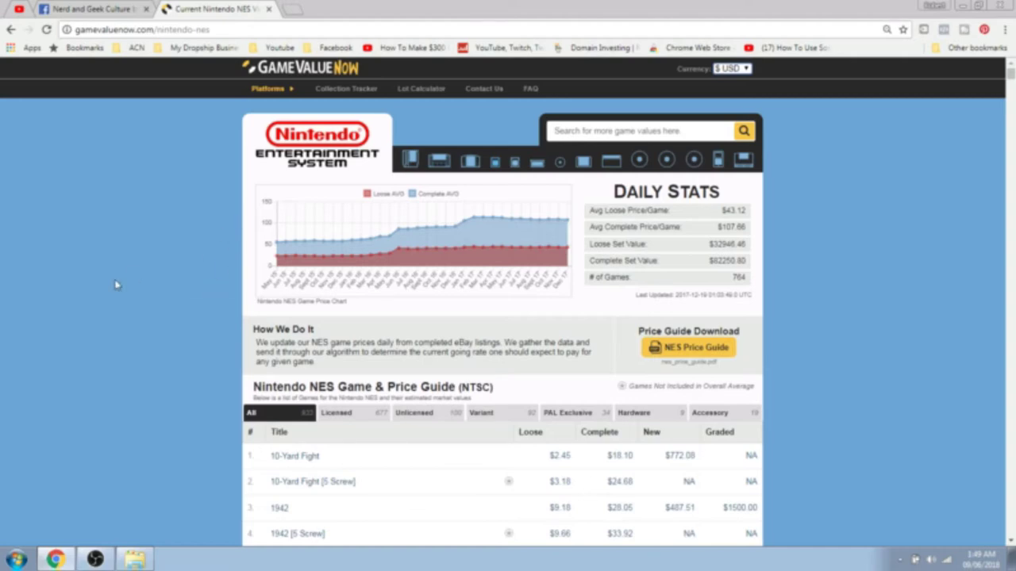
Return to the GameValueNow home page and look through the full list of tracked platforms
left_click(331, 72)
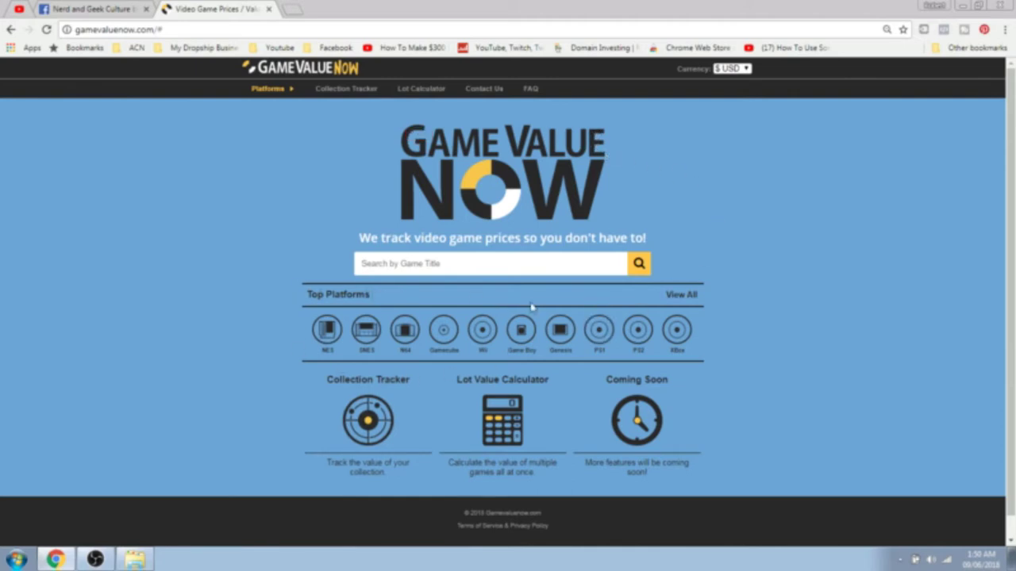
left_click(676, 296)
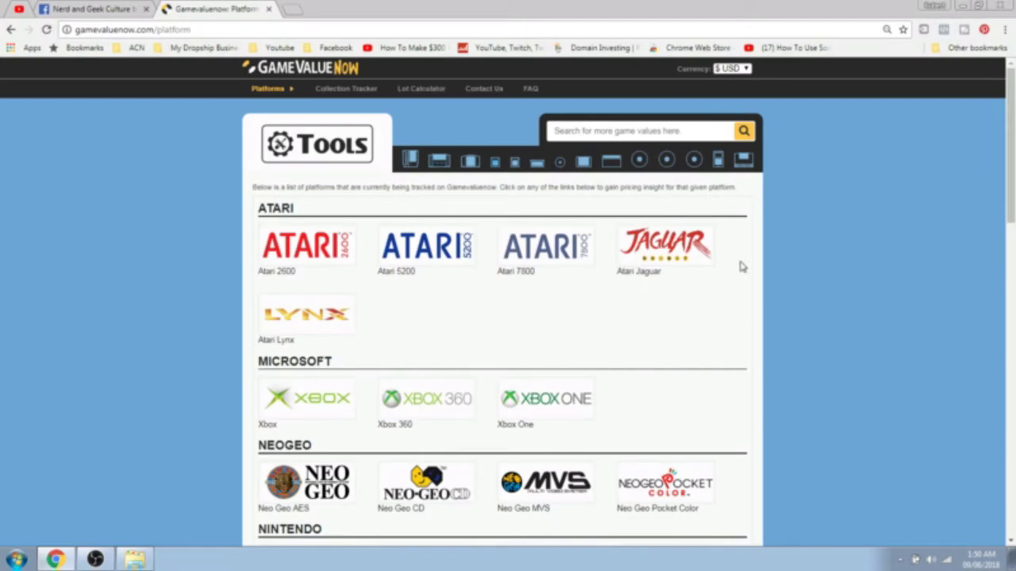
left_click_drag(1009, 121, 1002, 407)
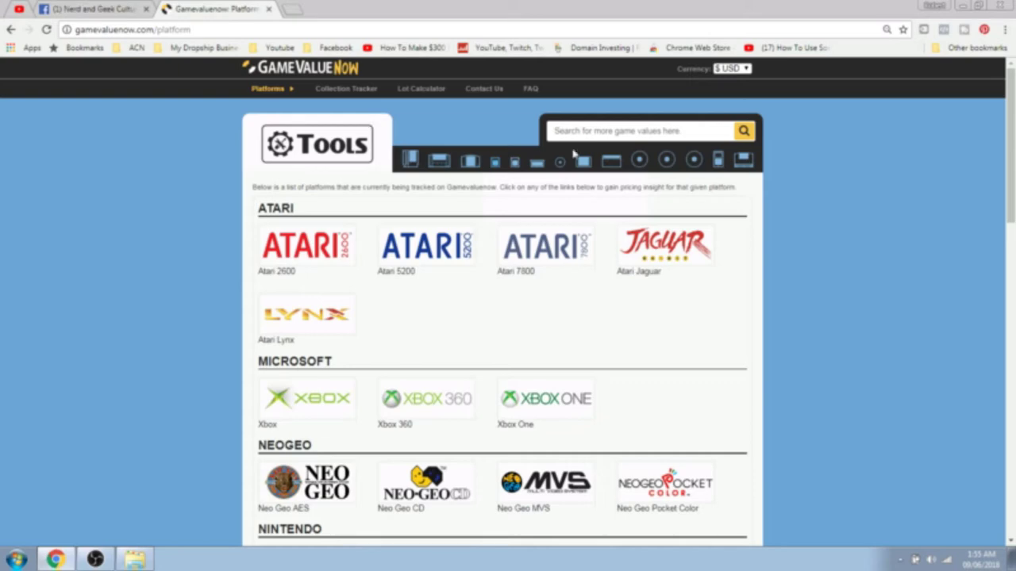
Open the Lot Value Calculator and browse its platform filter options, keeping All Platforms
left_click(421, 91)
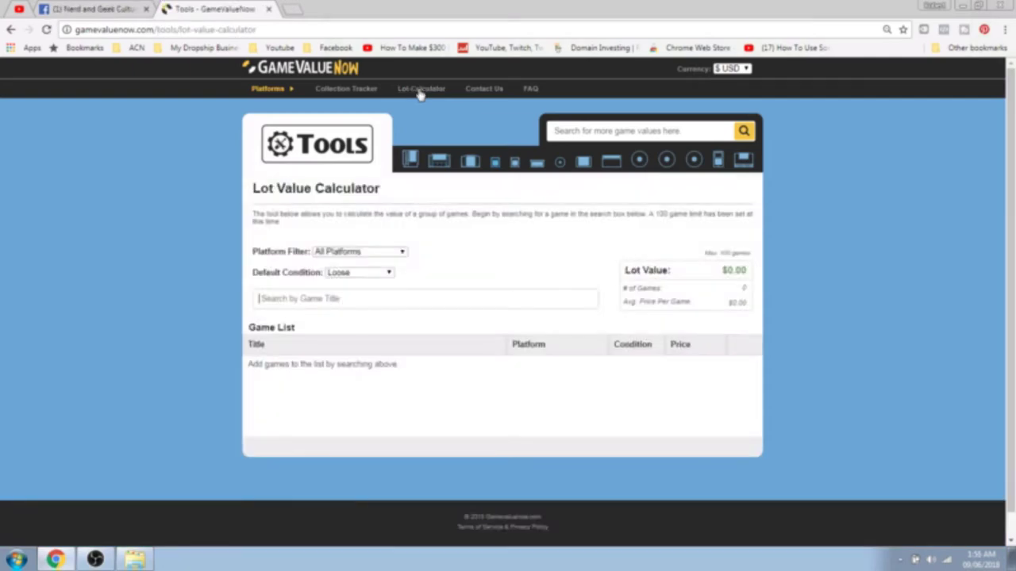
left_click(485, 300)
left_click(381, 252)
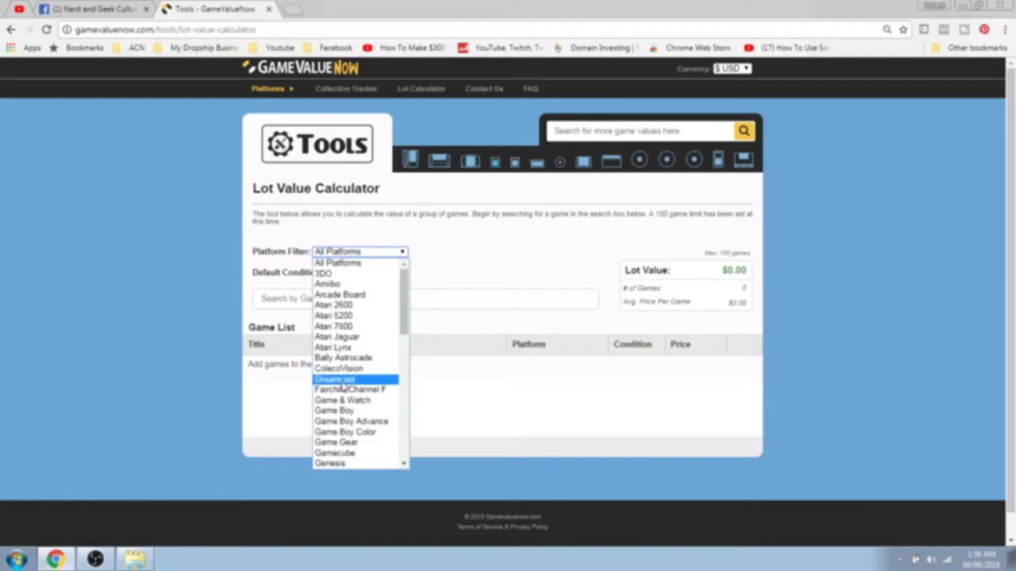
left_click_drag(403, 303, 404, 252)
left_click(438, 273)
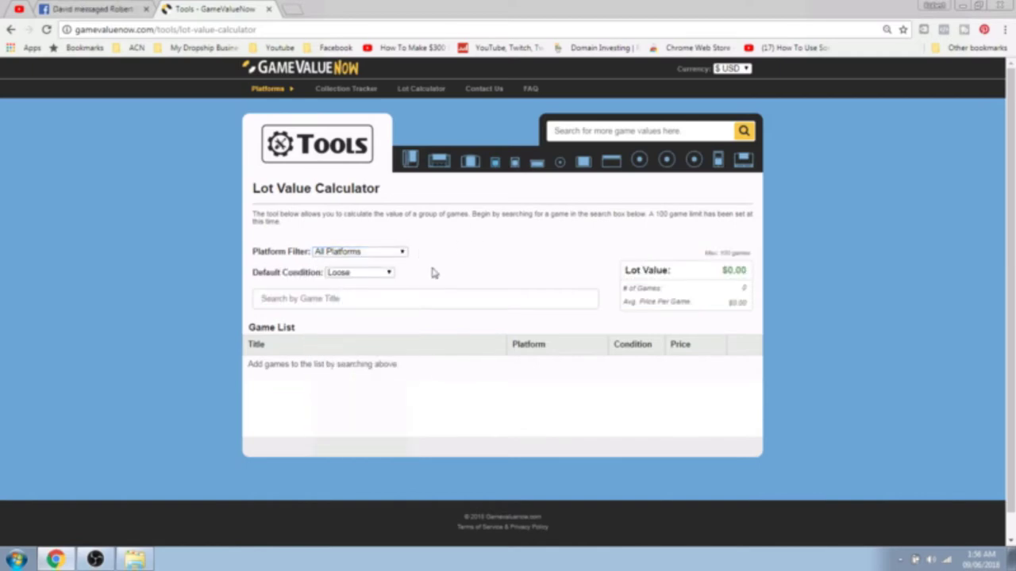
Try the default condition options Loose, Complete and New in turn, ending with Graded
left_click(389, 273)
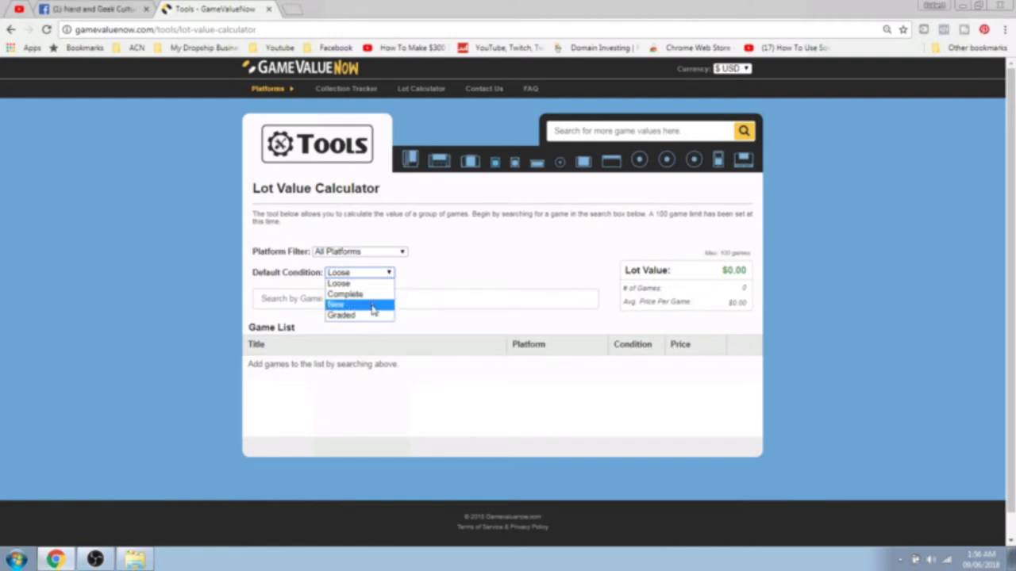
left_click(376, 284)
left_click(373, 278)
left_click(377, 294)
left_click(384, 278)
left_click(385, 305)
left_click(391, 275)
left_click(381, 316)
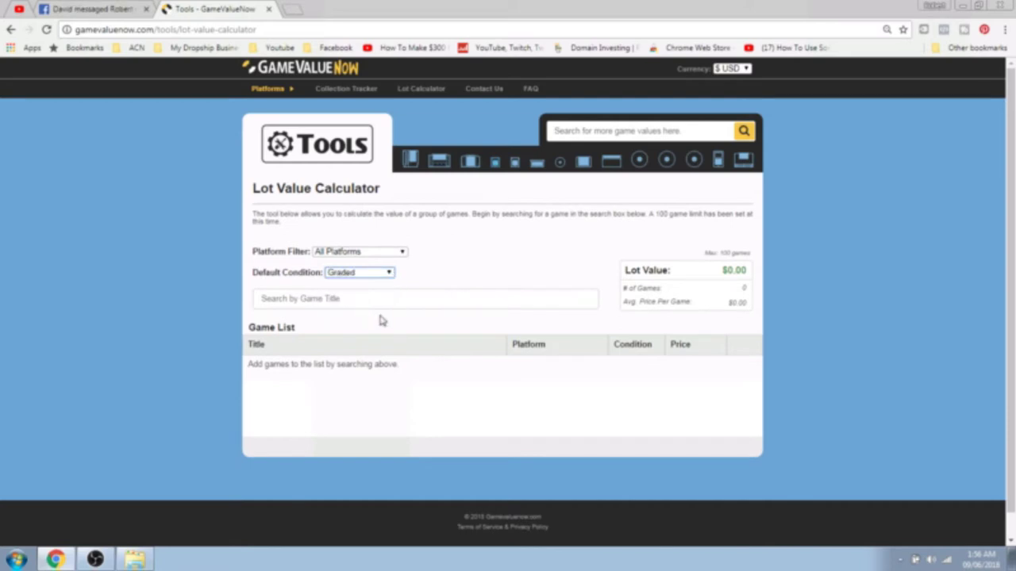
Search the calculator for "mario" and add Super Mario Bros. for Nintendo NES to the game list
left_click(437, 301)
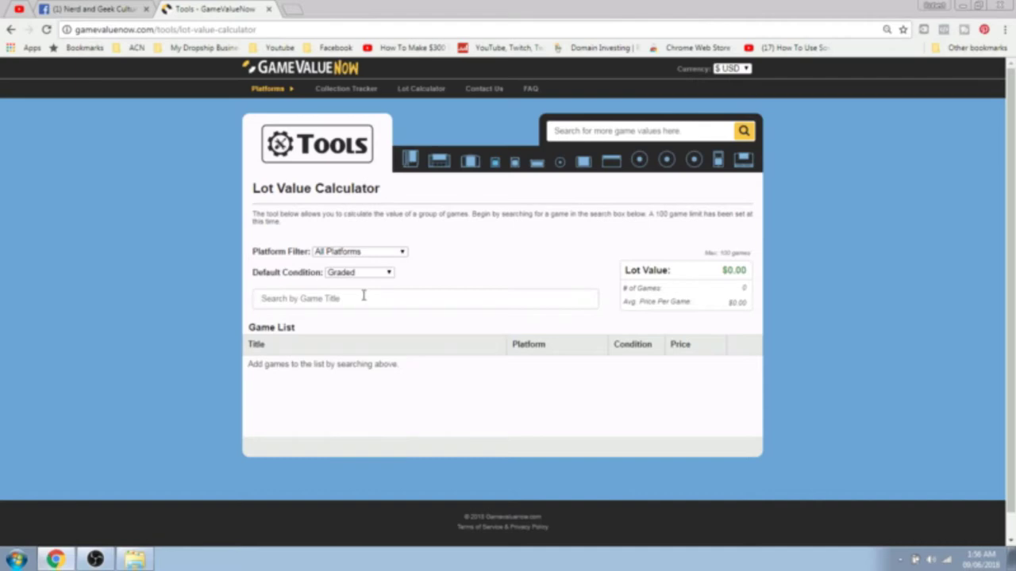
type("mario")
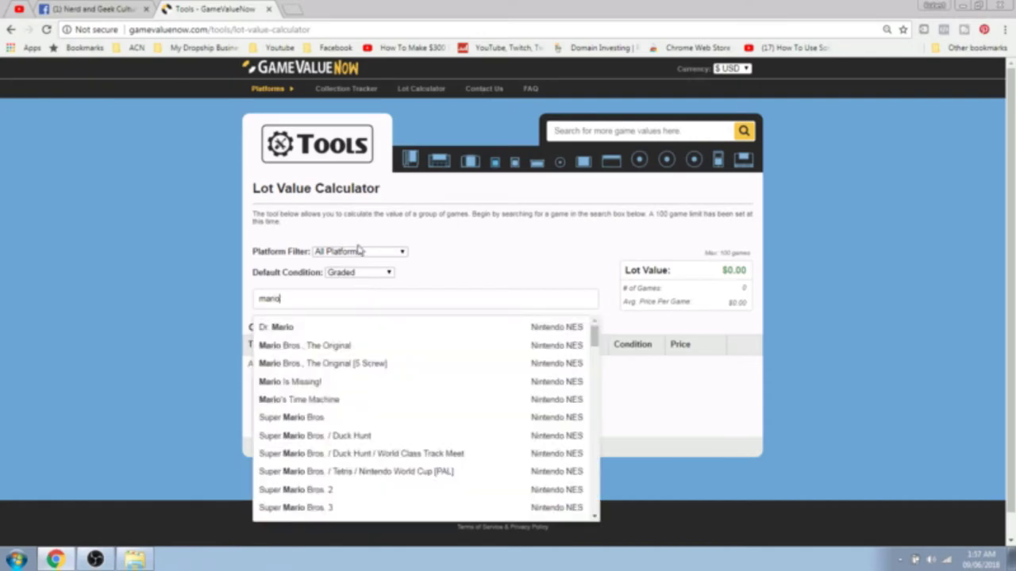
left_click_drag(594, 347, 539, 357)
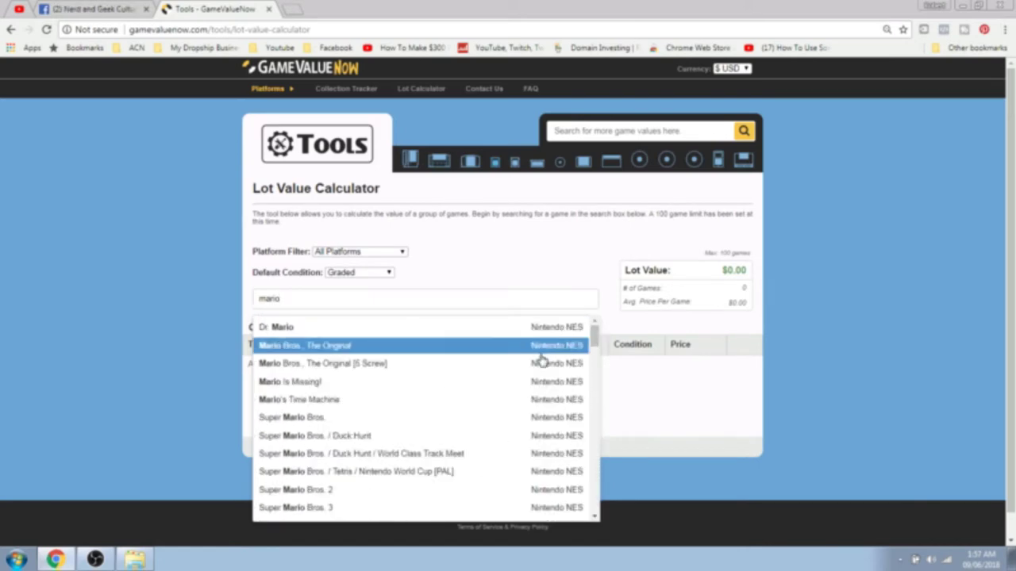
left_click(385, 421)
Set the condition of the listed Super Mario Bros. to New, then to Complete
left_click(639, 367)
left_click(630, 399)
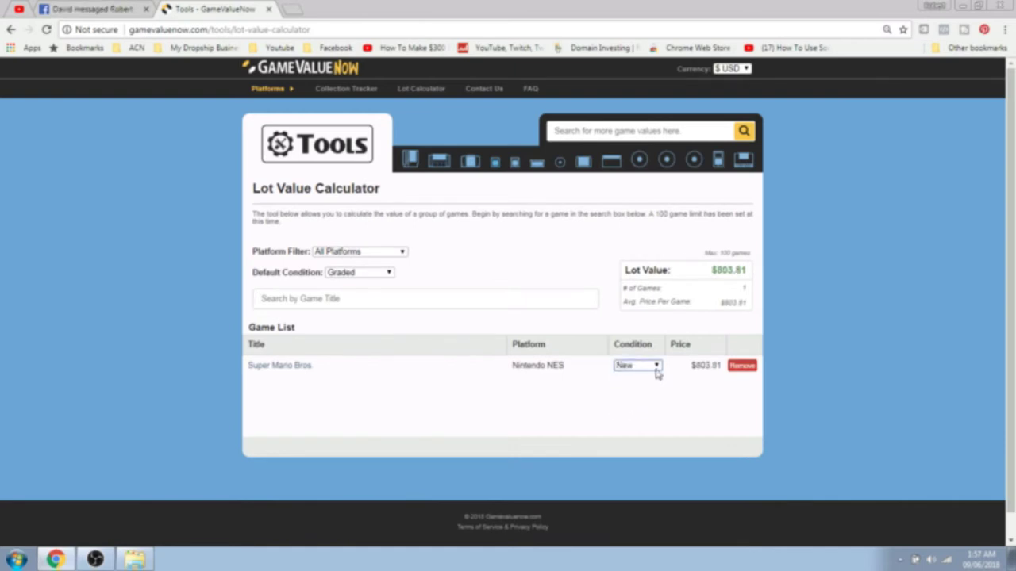
left_click(655, 367)
left_click(632, 391)
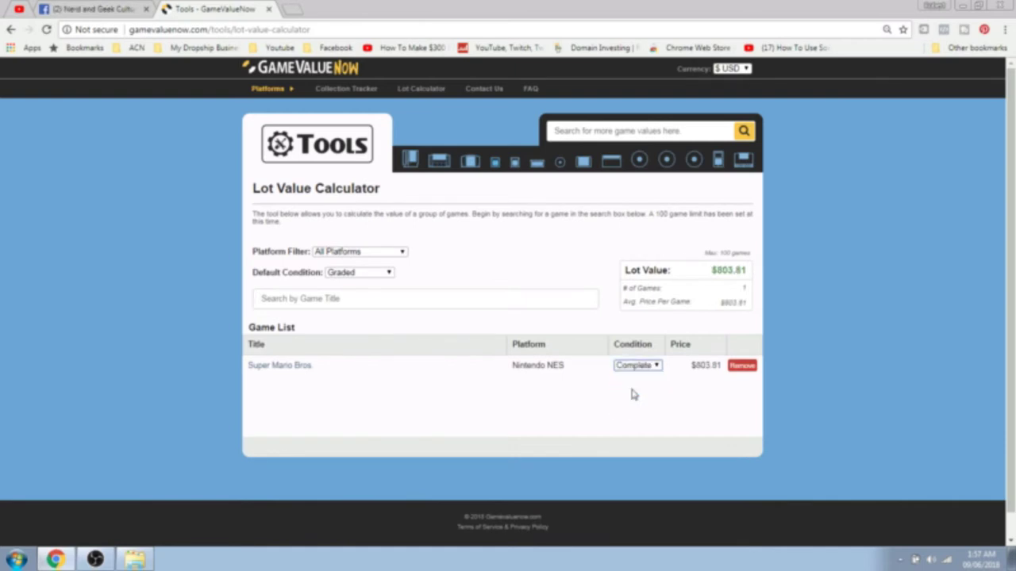
Switch the currency to $ CAD, search for "mario" and add Super Mario Bros. for Nintendo NES to the game list
left_click(749, 70)
left_click(736, 91)
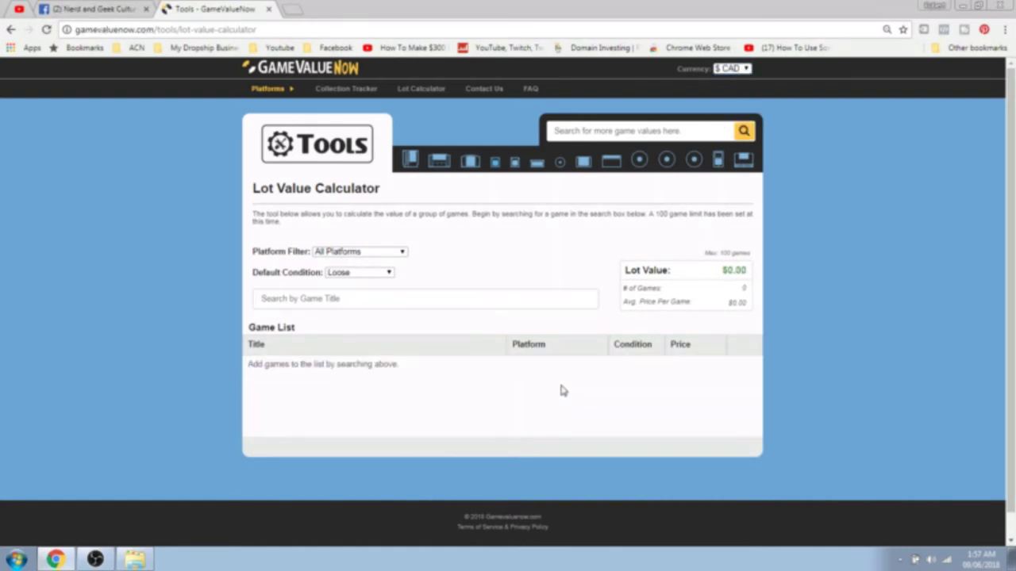
type("mario")
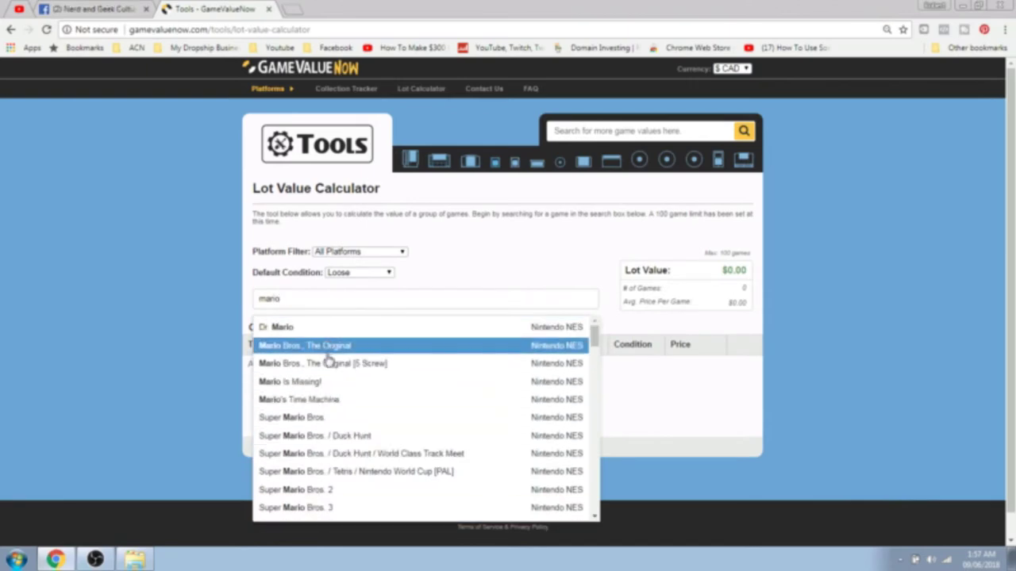
left_click(322, 418)
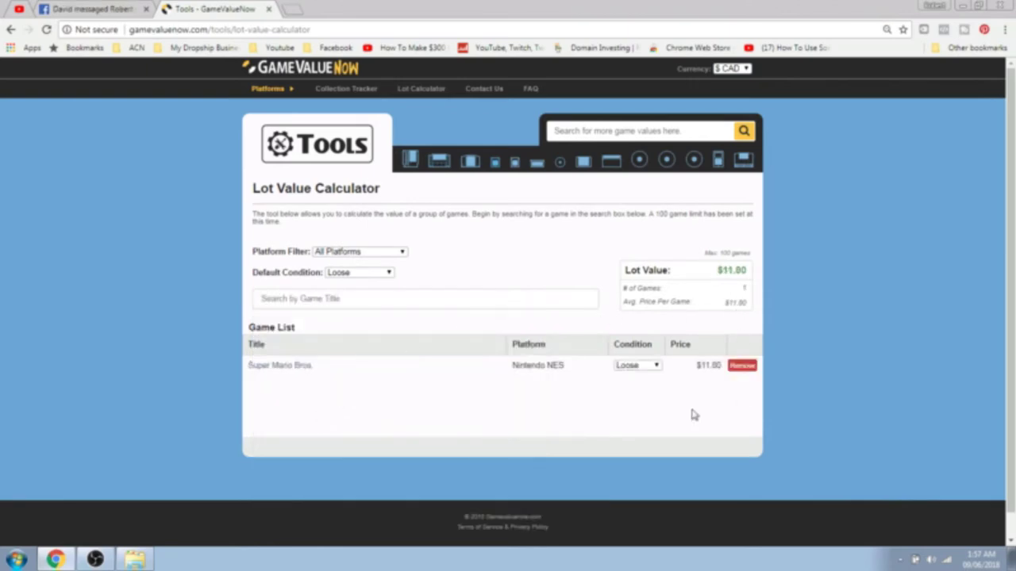
Set the condition of the listed Super Mario Bros. to Complete, then to New
left_click(656, 367)
left_click(638, 388)
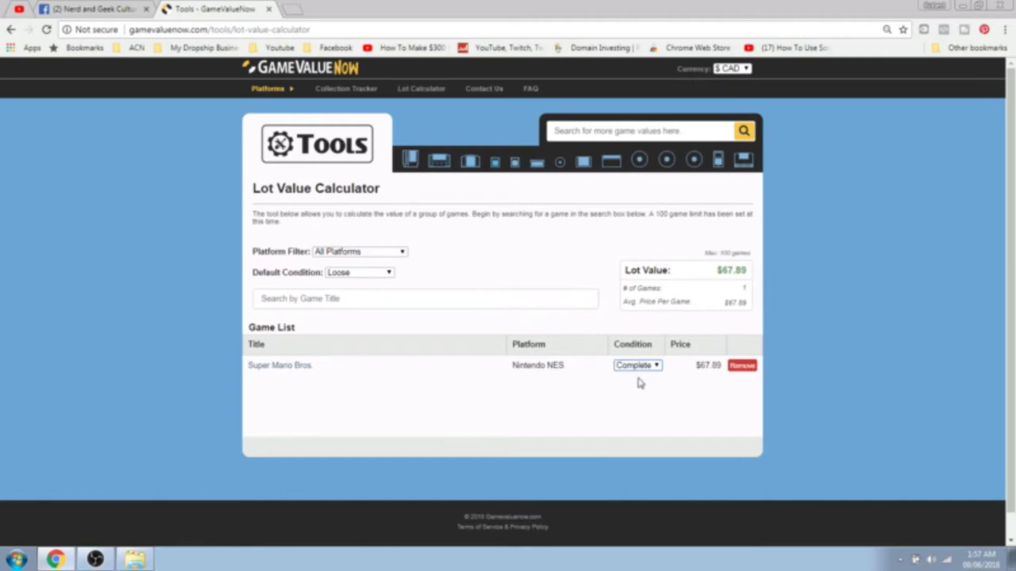
left_click(644, 365)
left_click(642, 397)
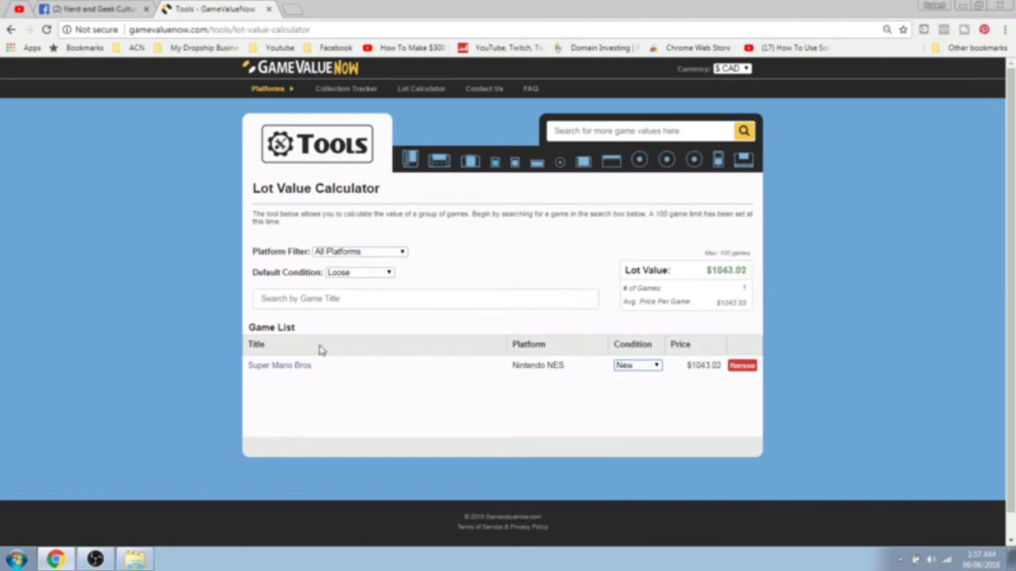
Open the Super Mario Bros. value page from the game list and review its loose sold eBay listings
left_click(270, 367)
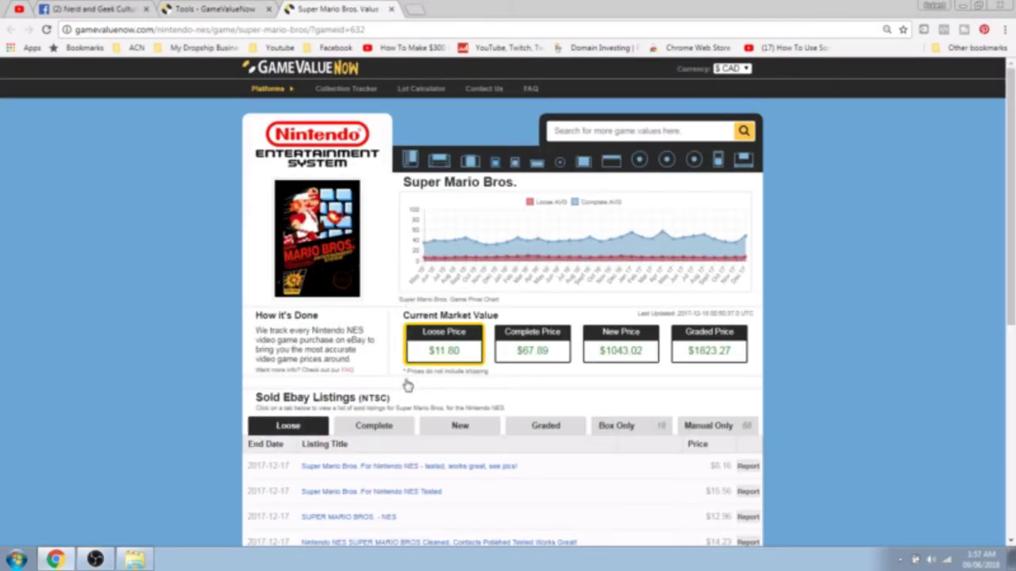
mouse_move(1010, 129)
left_mouse_down()
mouse_move(1012, 299)
mouse_move(1012, 138)
left_mouse_up()
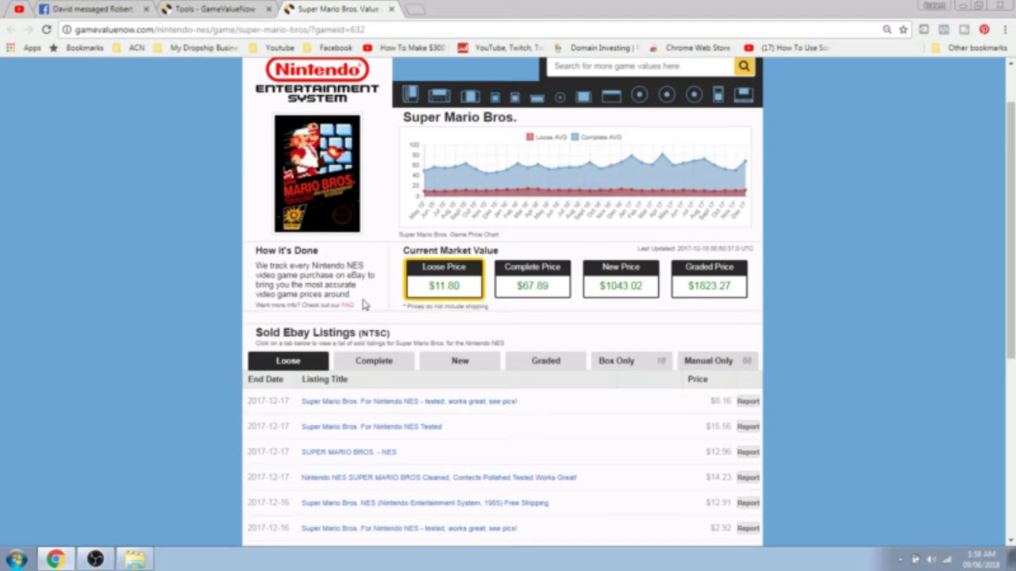
left_click_drag(1013, 141, 1013, 283)
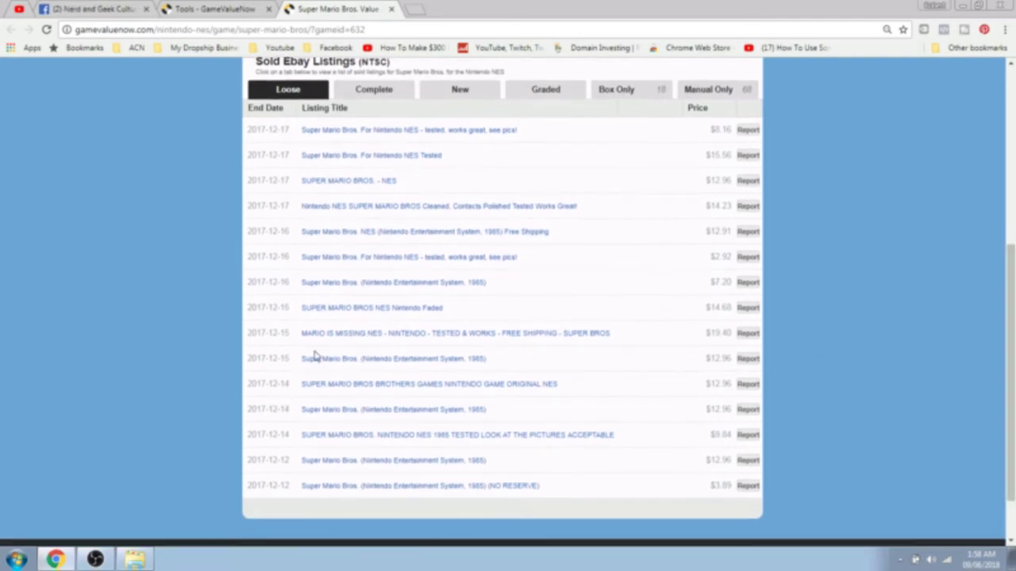
View the sold eBay listing "Super Mario Bros. For Nintendo NES Tested", then close it and the game's value page
left_click(362, 313)
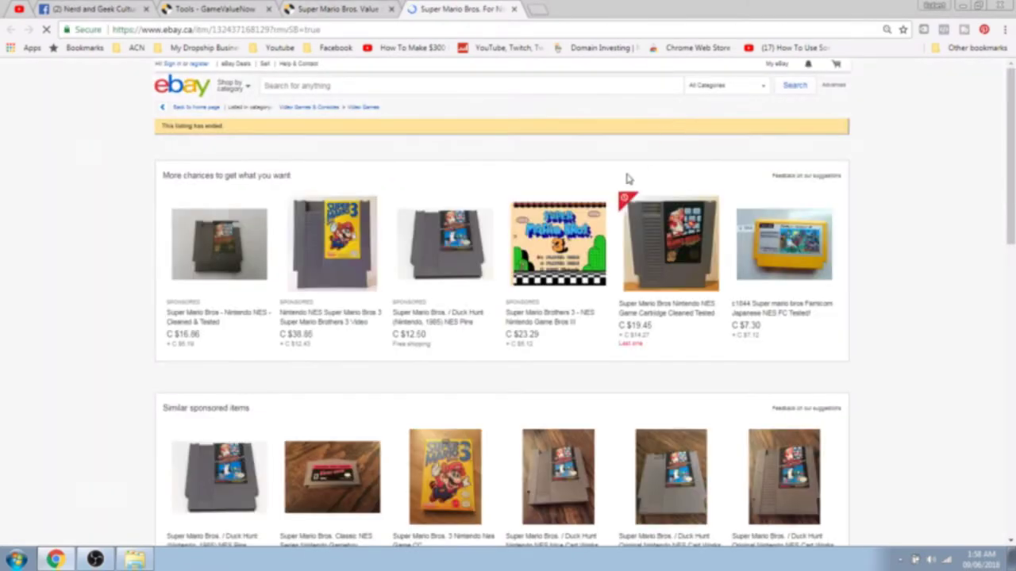
left_click_drag(1013, 124, 1013, 389)
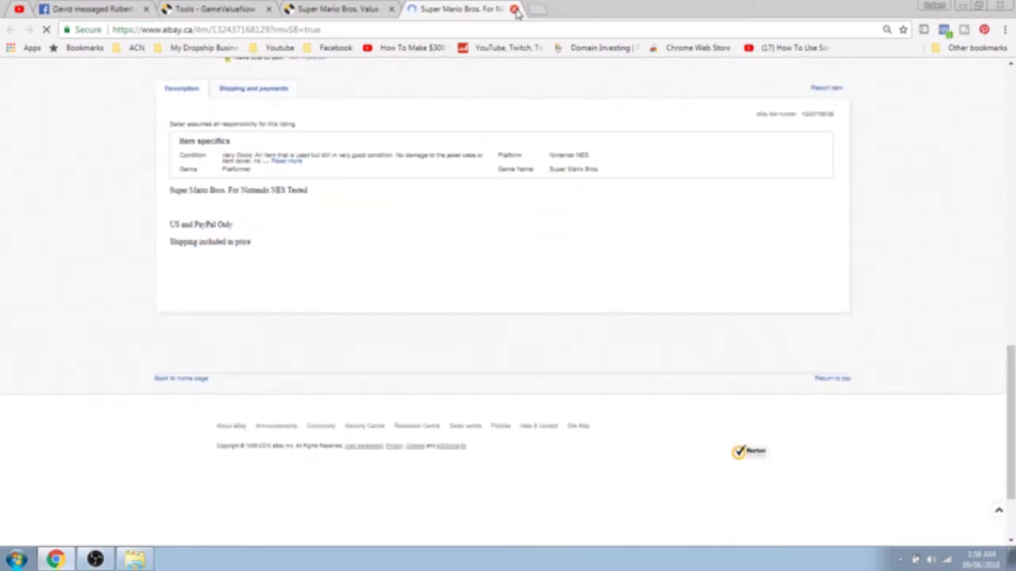
key("ctrl+w")
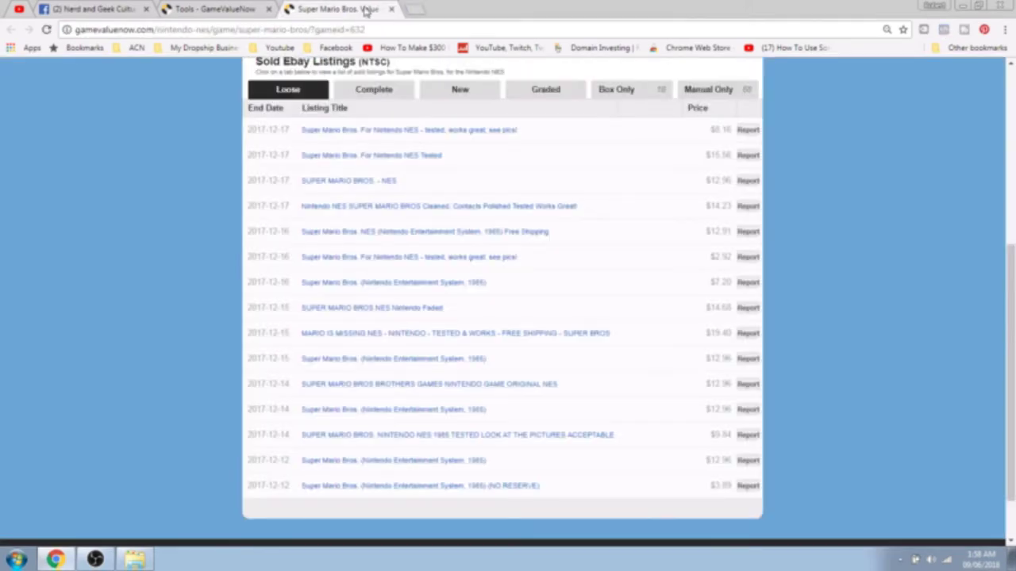
left_click(392, 9)
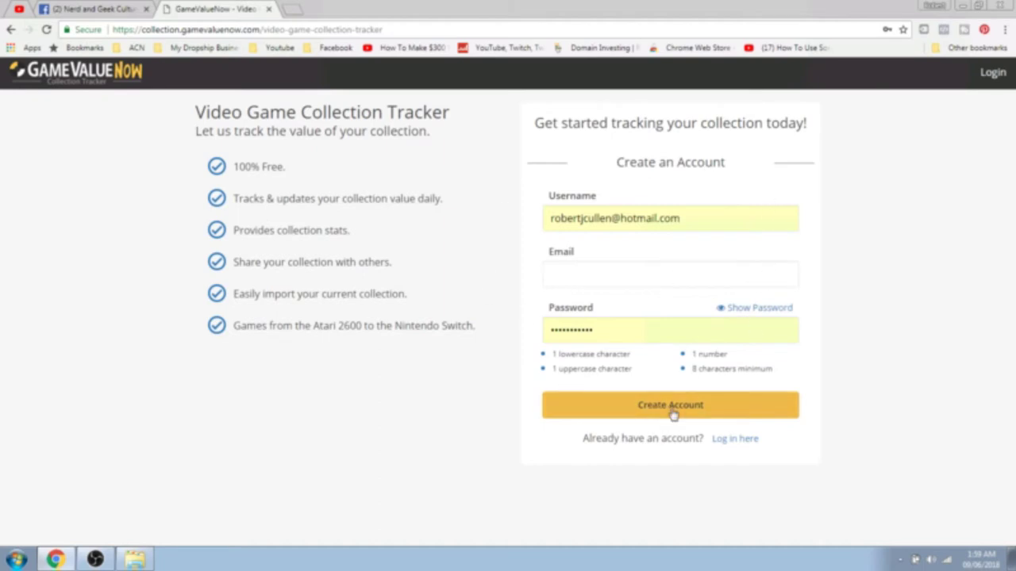
Log in to the Collection Tracker with the saved credentials and examine the total items on the dashboard
left_click(736, 441)
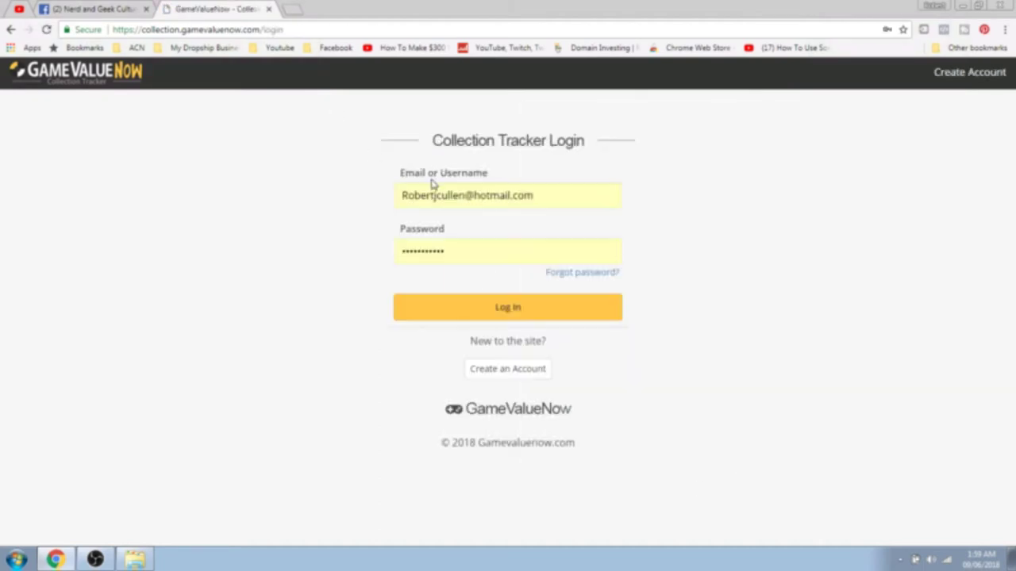
left_click(487, 318)
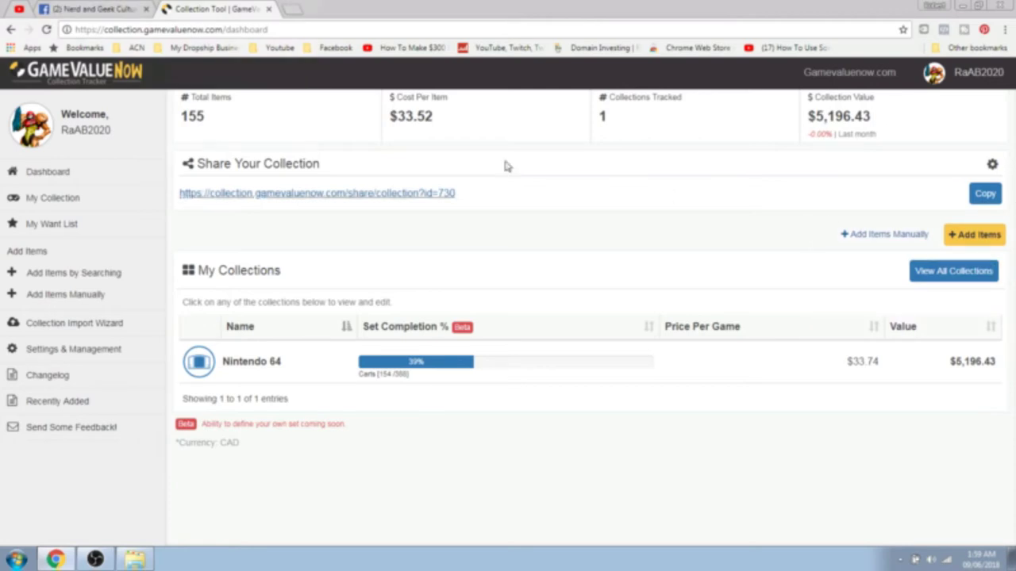
left_click_drag(227, 127, 199, 117)
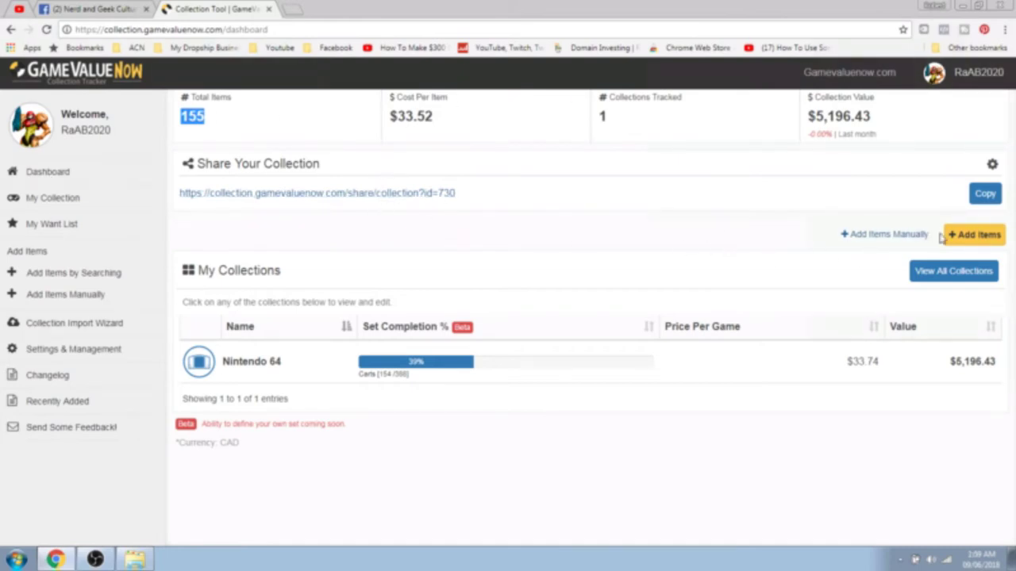
View the Collection Tracker's Add Items page with its game search, then return to the dashboard
left_click(973, 237)
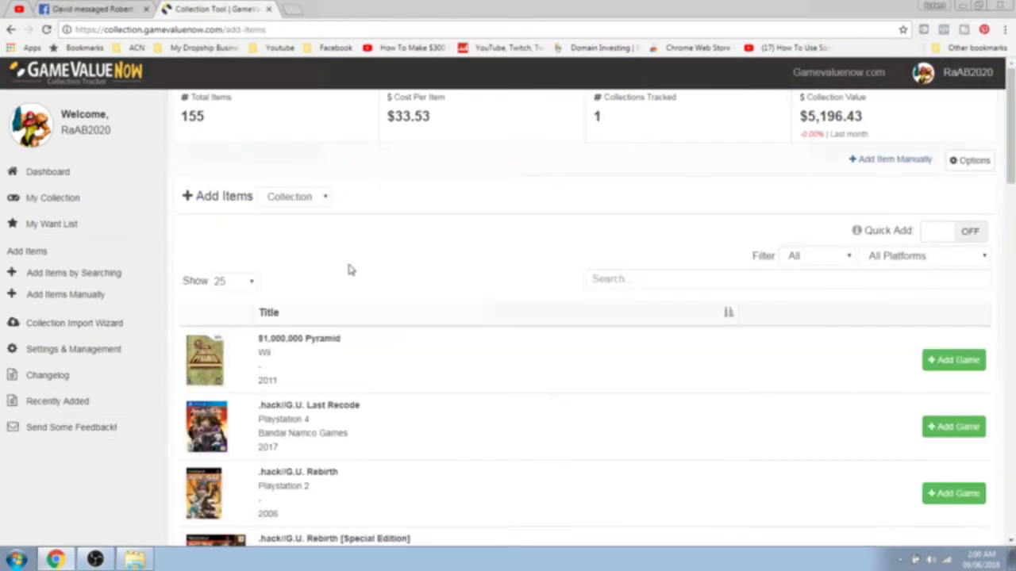
left_click(655, 283)
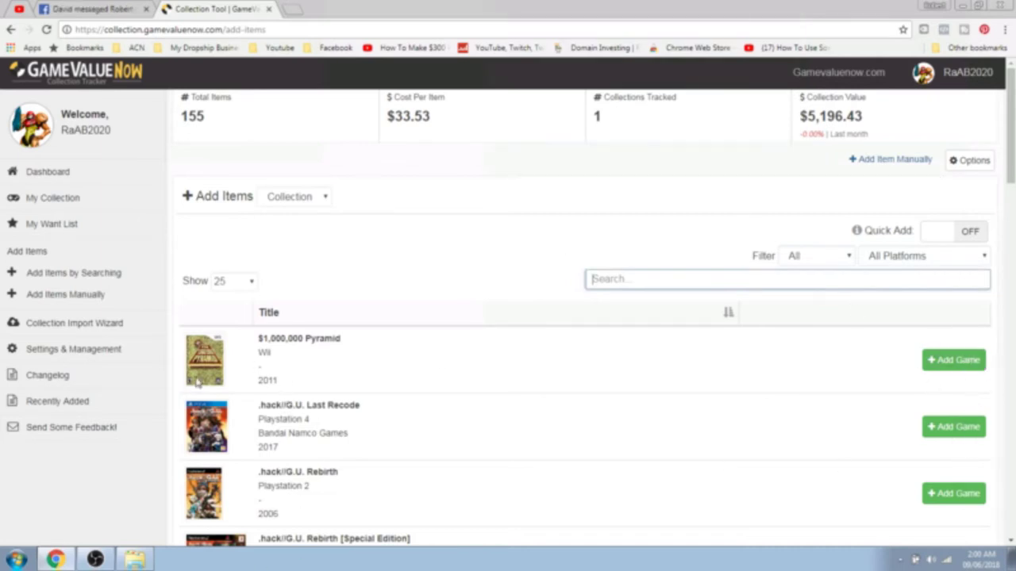
left_click(324, 213)
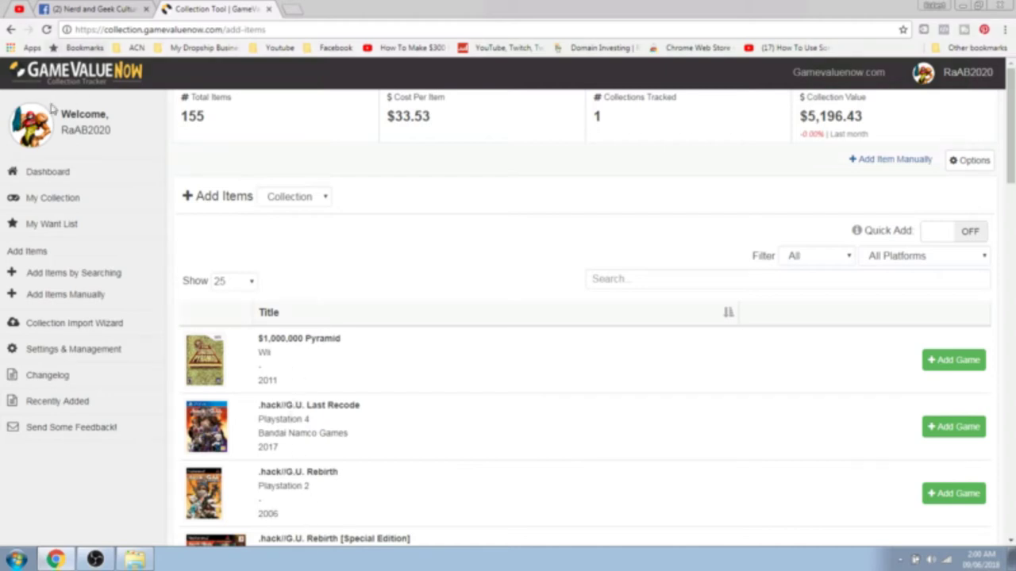
left_click(50, 182)
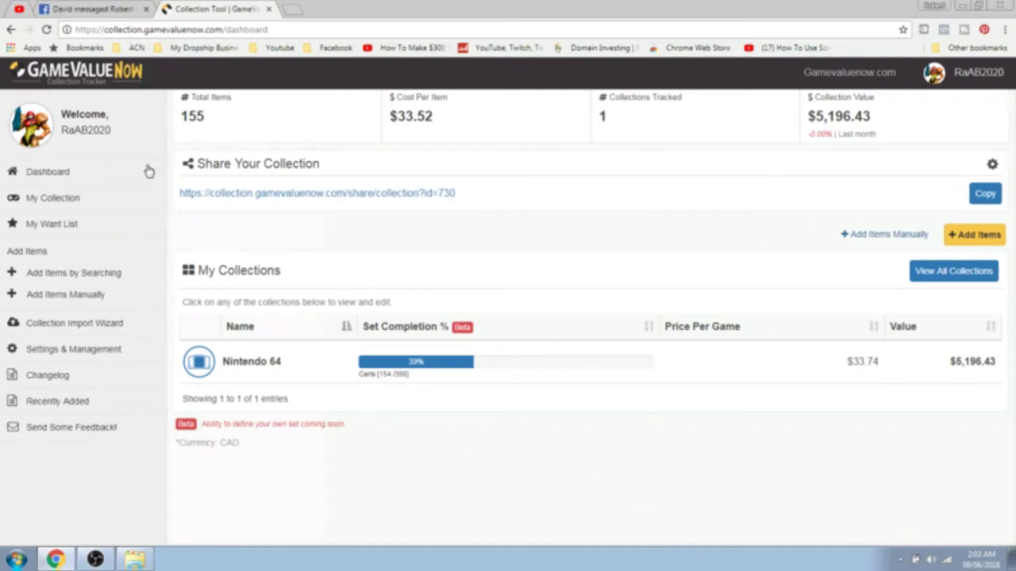
Return to the GameValueNow home page and view the Contact Us form, followed by the FAQ page
left_click(73, 81)
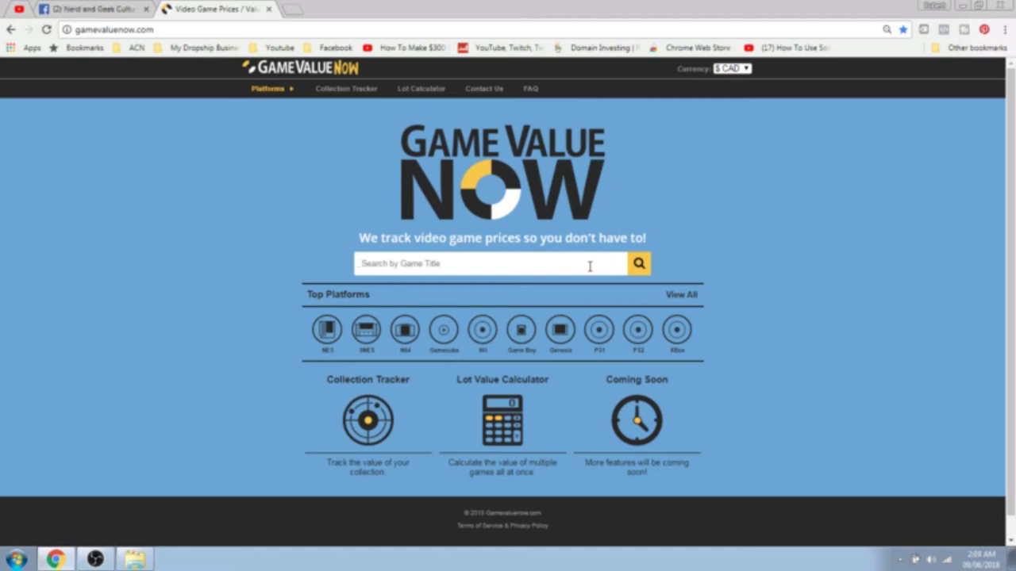
left_click(484, 88)
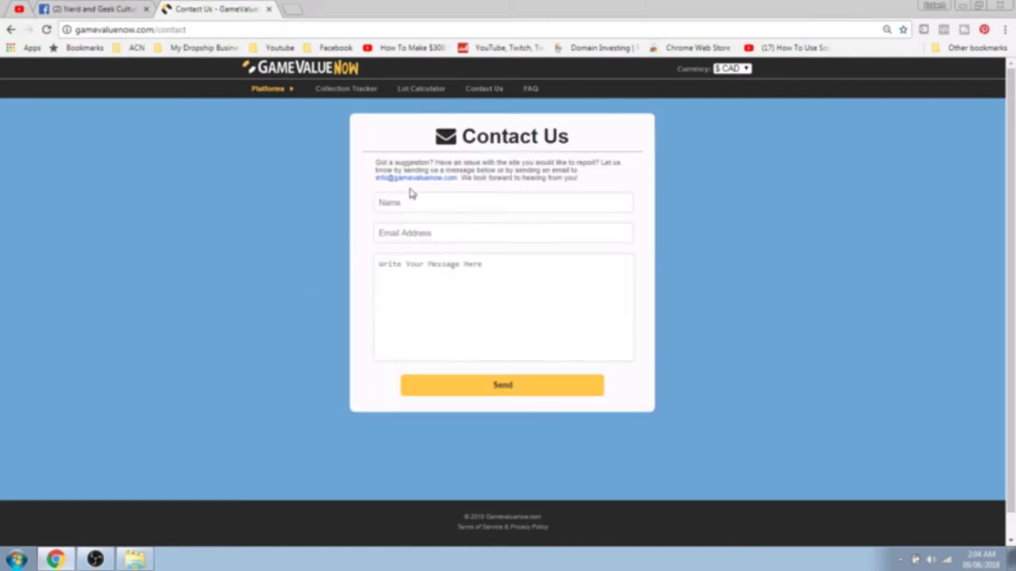
left_click(502, 291)
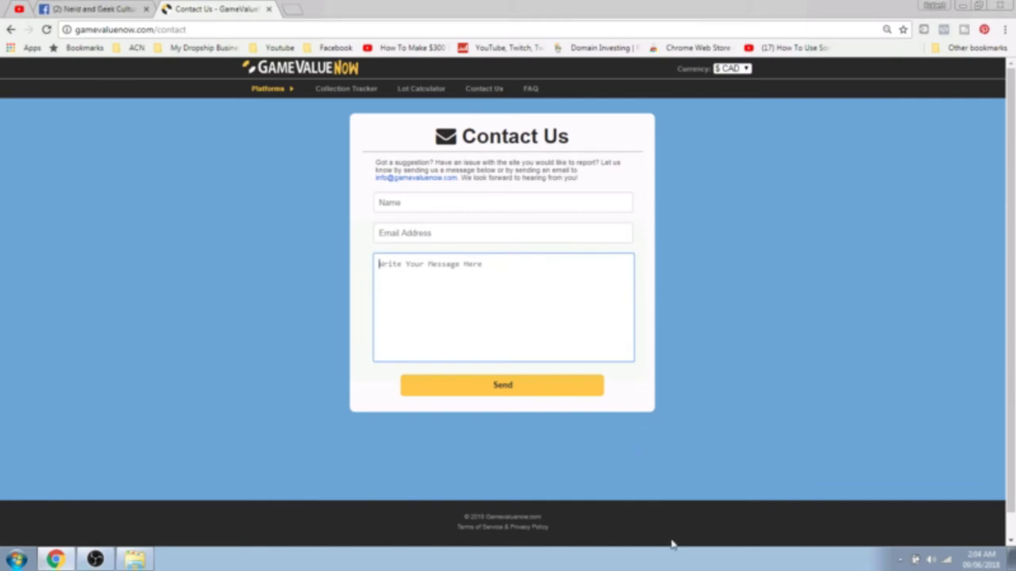
left_click(530, 88)
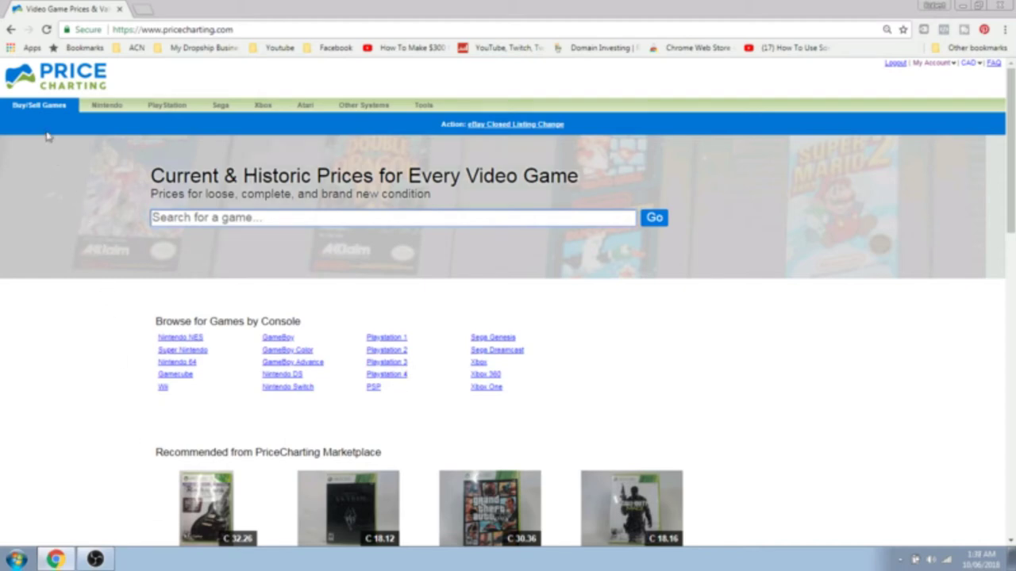
Open the Lot Value Calculator on PriceCharting and remove all items from the existing lot
mouse_move(107, 105)
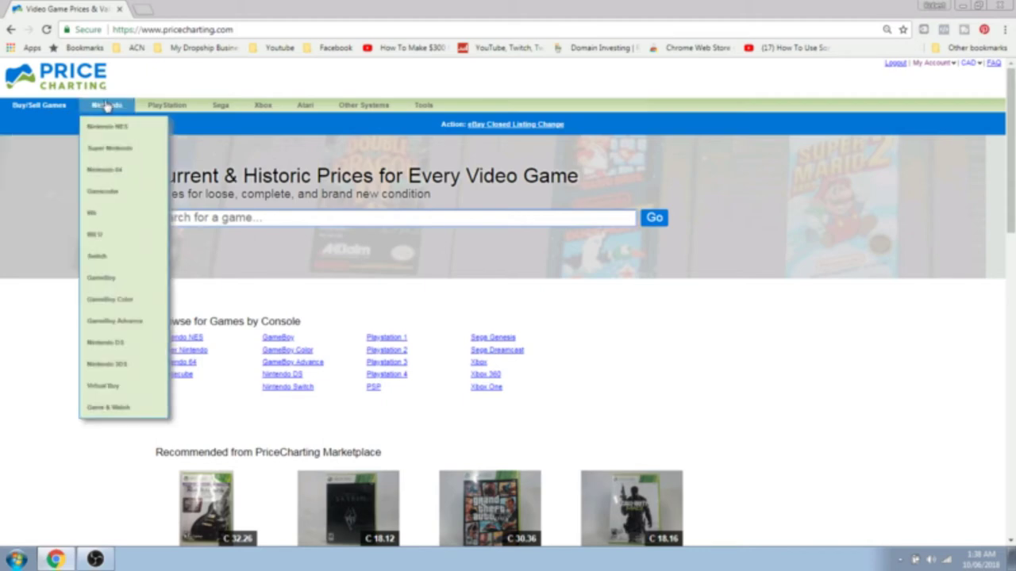
mouse_move(220, 106)
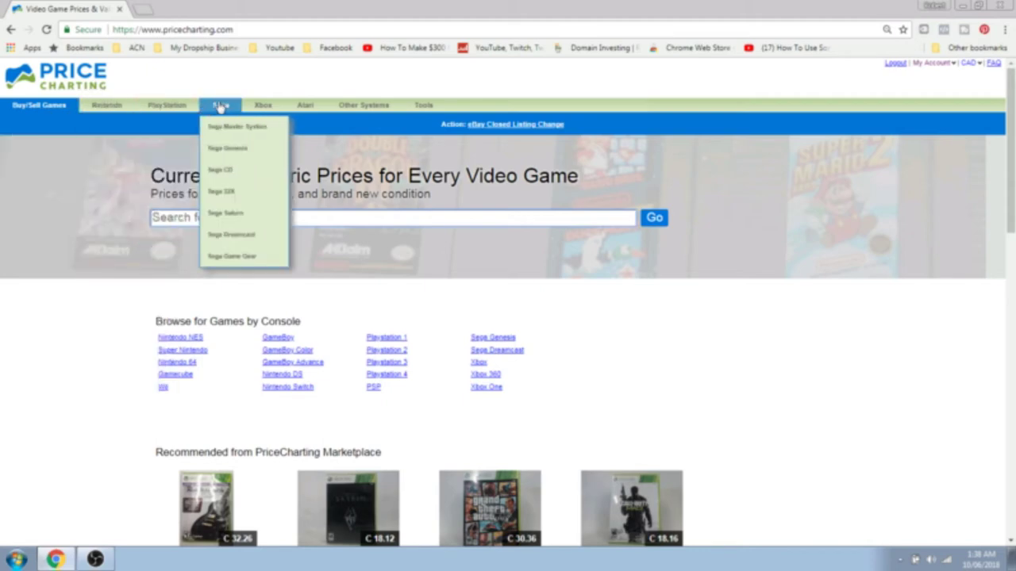
mouse_move(361, 110)
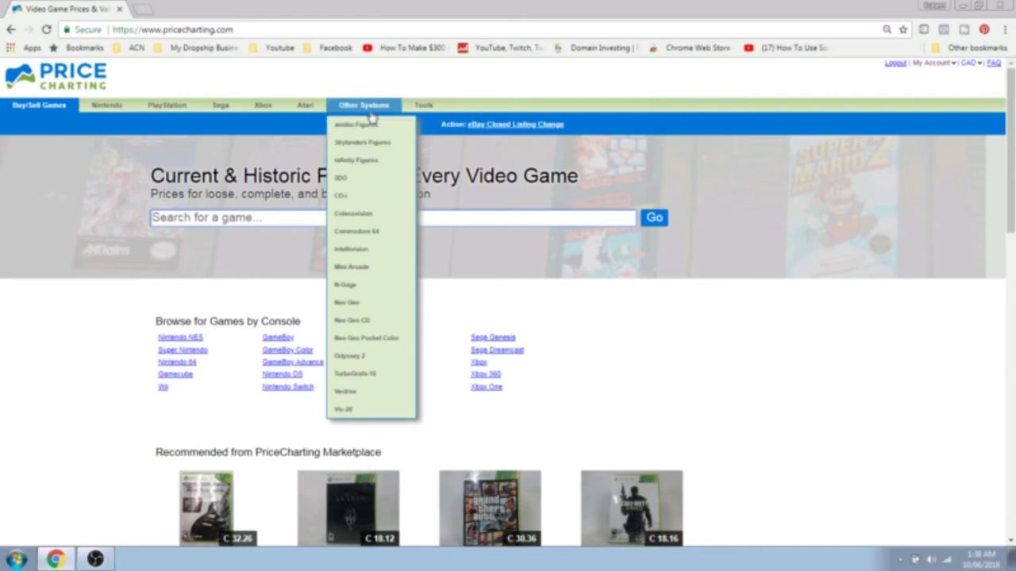
mouse_move(424, 105)
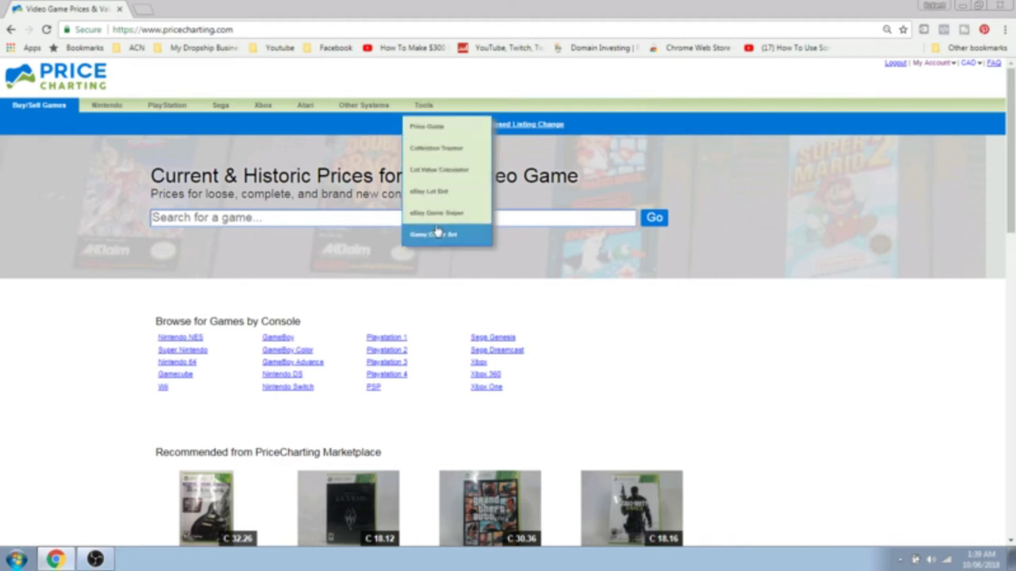
left_click(437, 171)
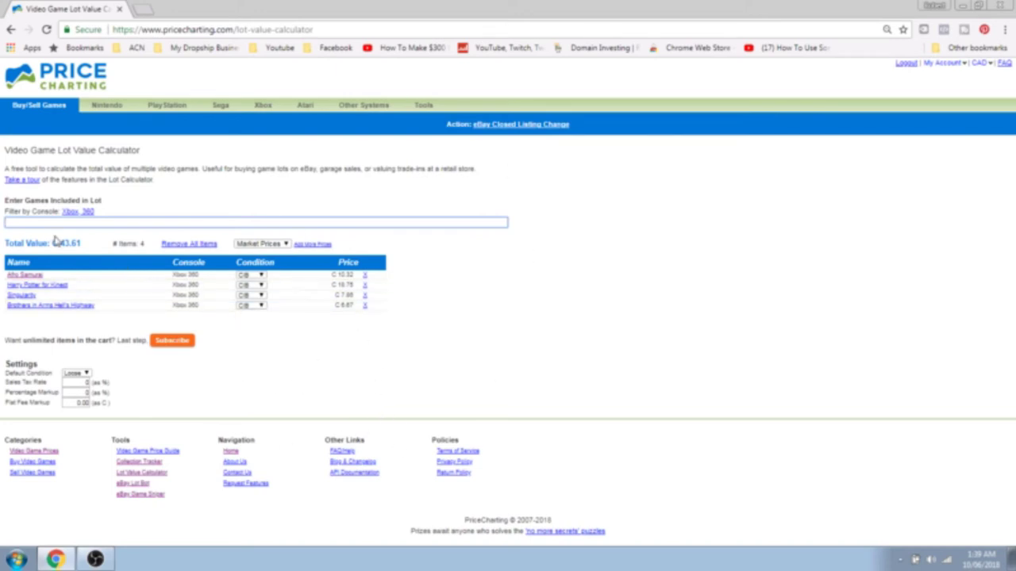
left_click(181, 245)
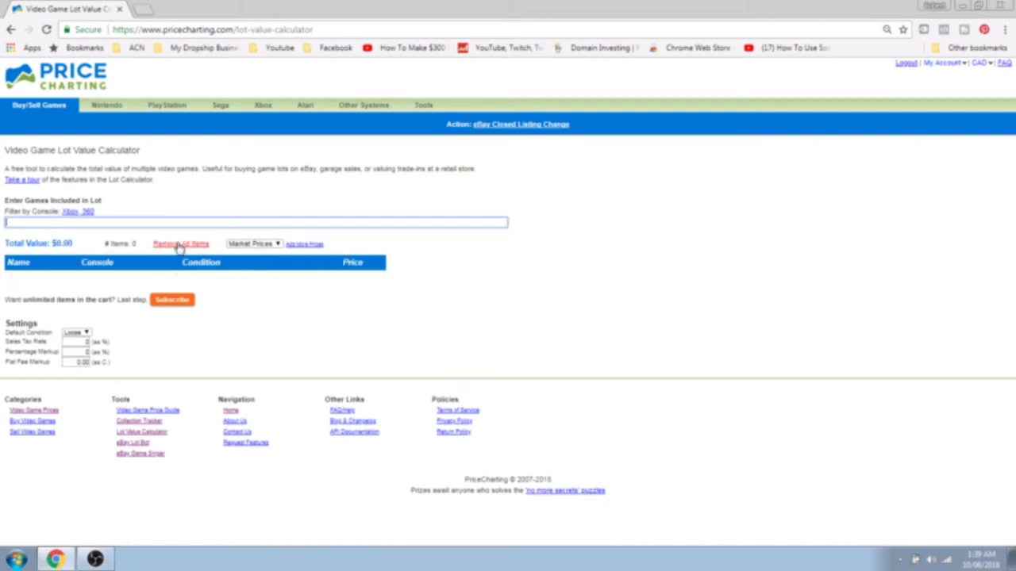
Clear the current console filter selection and set the filter to include all consoles
left_click(76, 214)
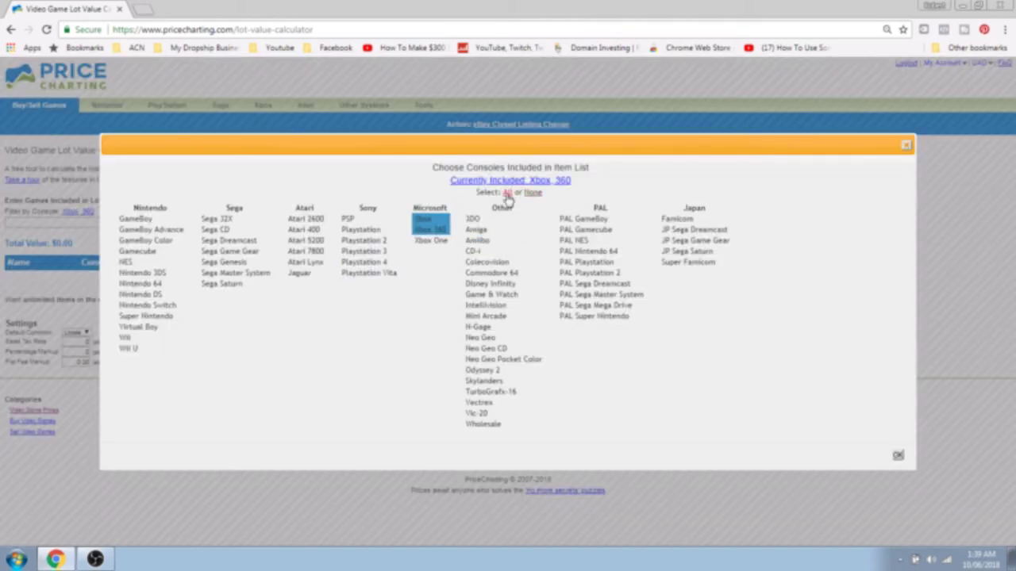
left_click(533, 192)
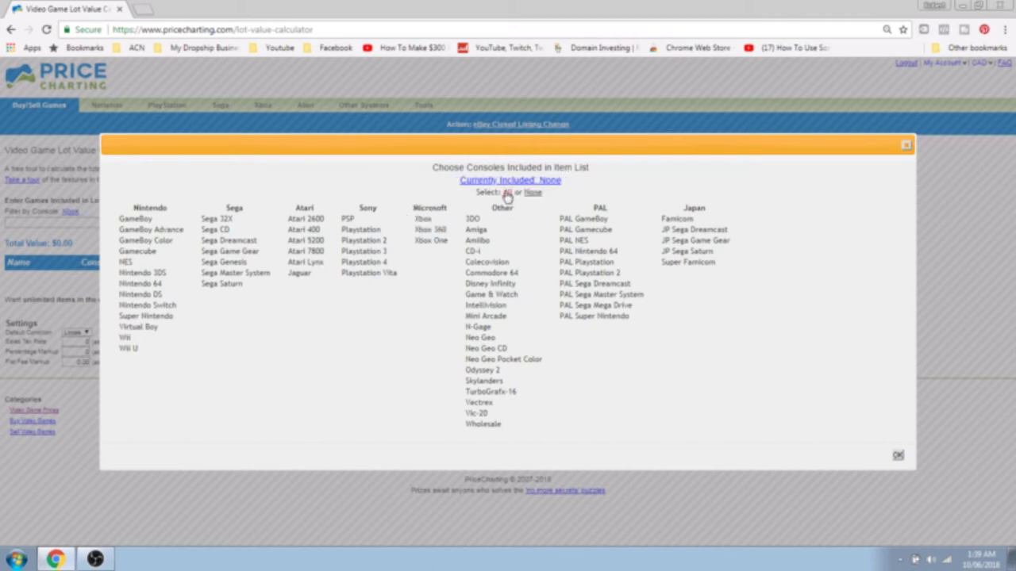
left_click(508, 193)
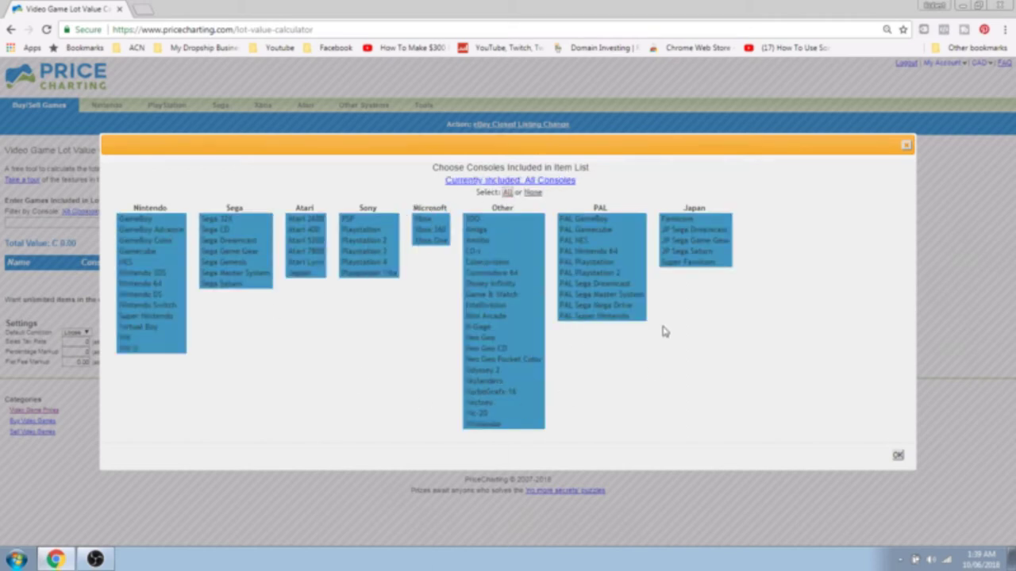
left_click(897, 455)
Search the lot calculator for "mario" and add Super Mario 64 for Nintendo 64 to the lot
left_click(73, 225)
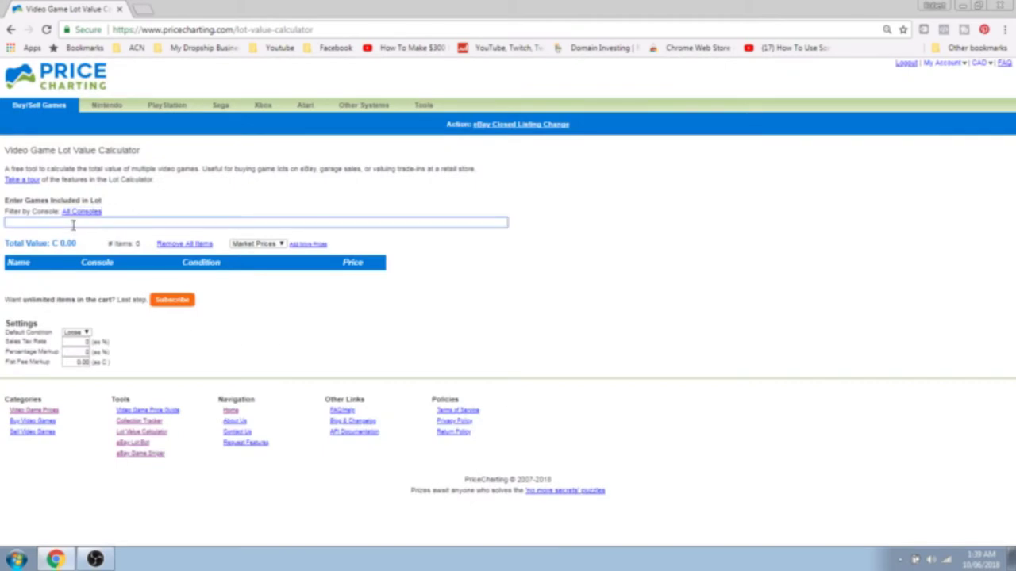
type("mario")
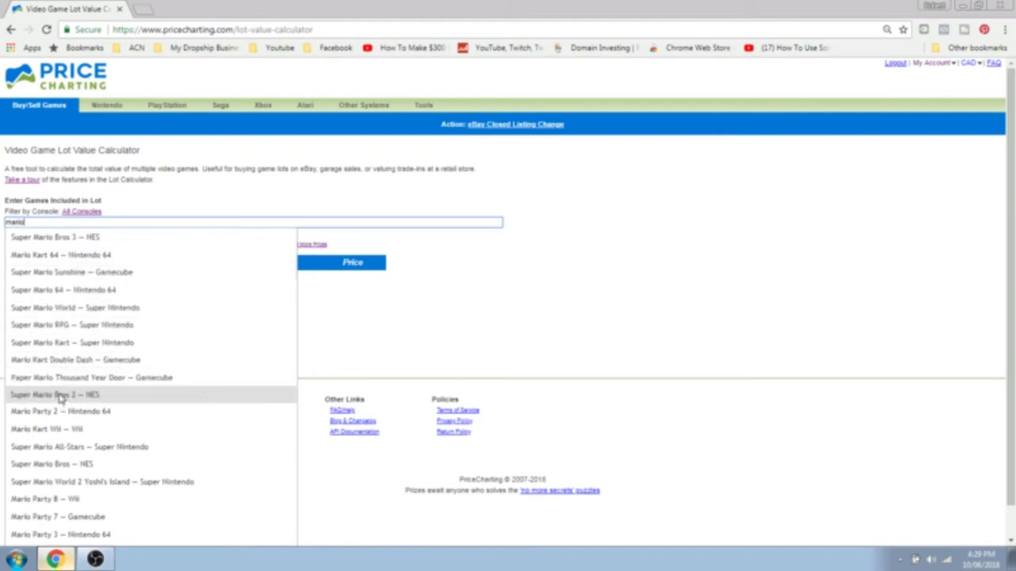
left_click(65, 296)
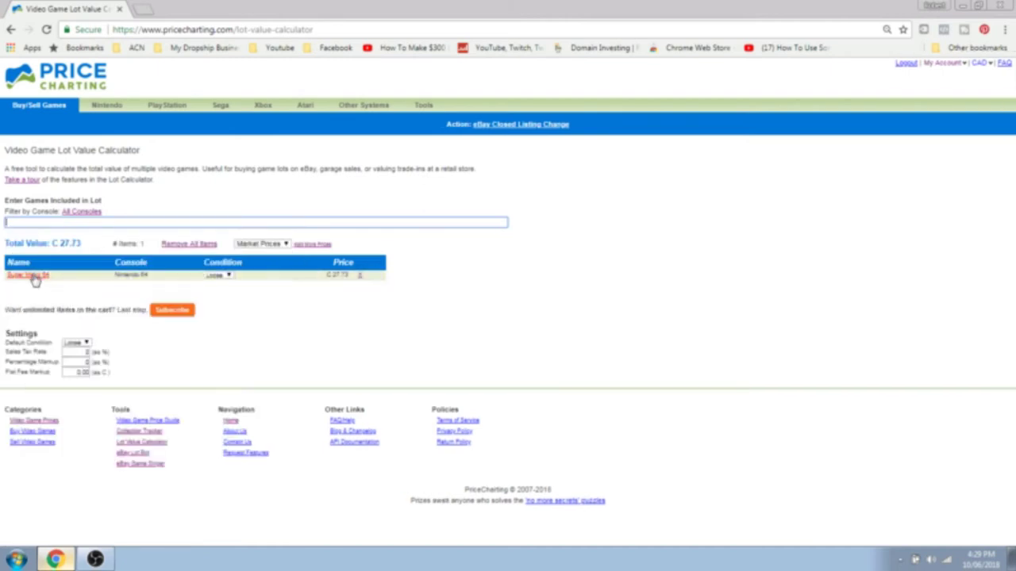
Open the Super Mario 64 price page, review its loose sold listings, and close the page
left_click(31, 276)
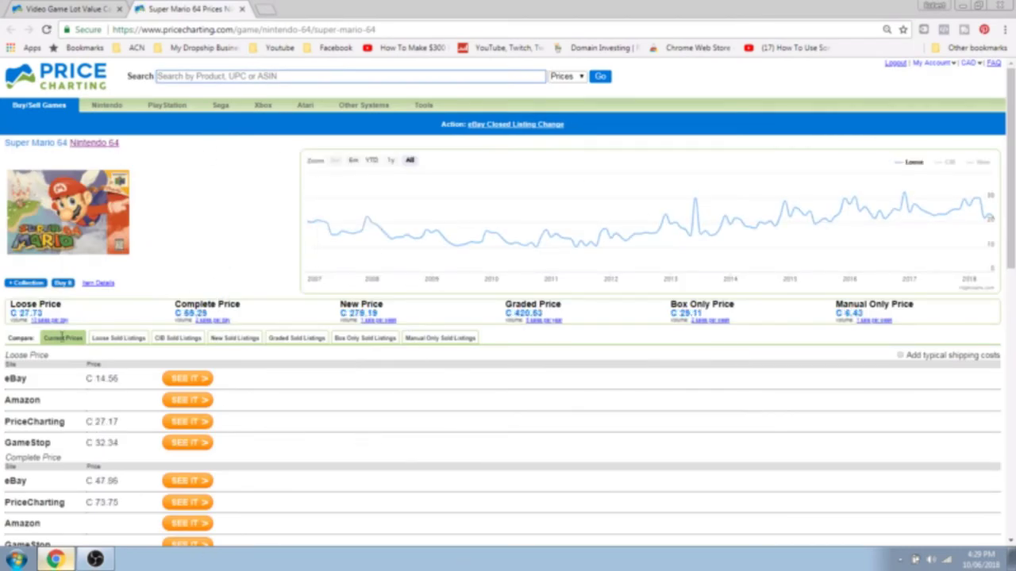
left_click(113, 339)
left_click_drag(1009, 230, 1010, 127)
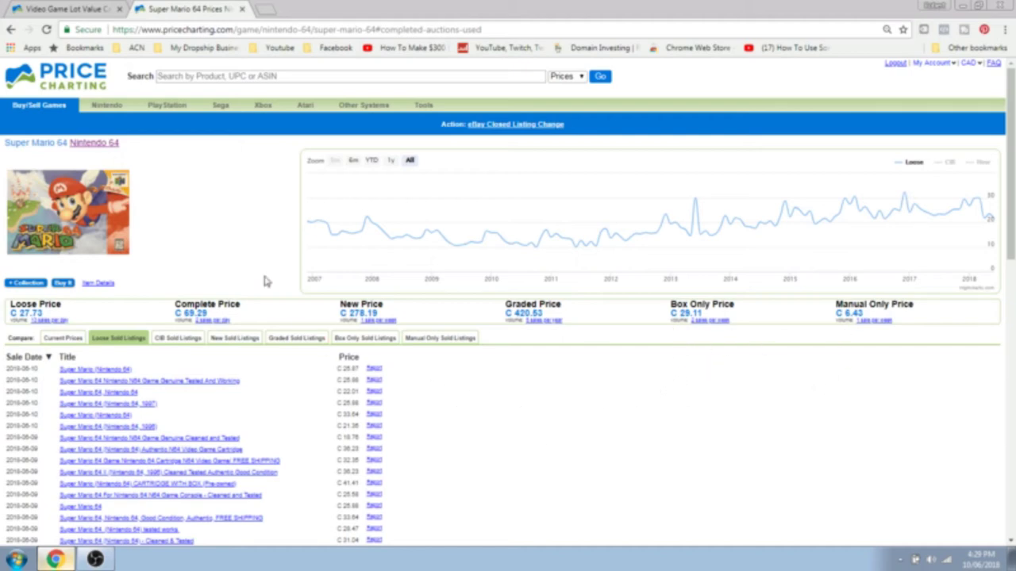
left_click(242, 9)
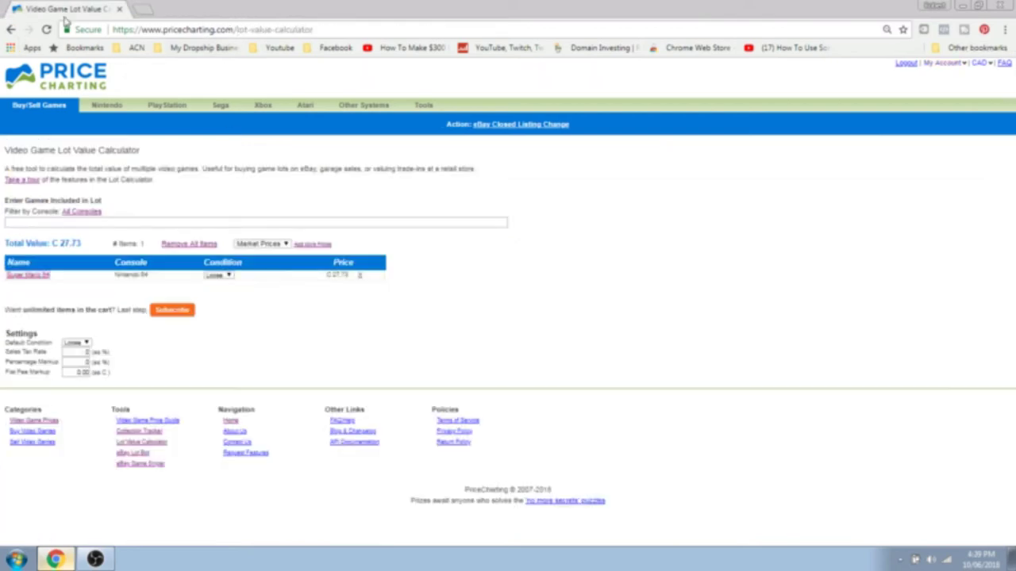
Limit the lot calculator's console filter to Nintendo 64 and choose Super Mario 64 from the suggestions for "super"
left_click(16, 221)
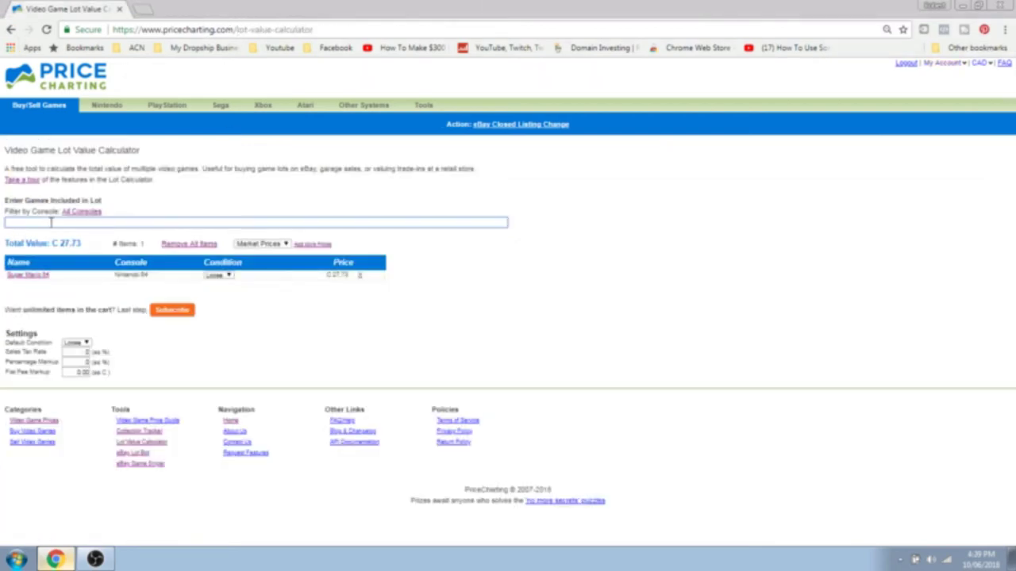
left_click(75, 214)
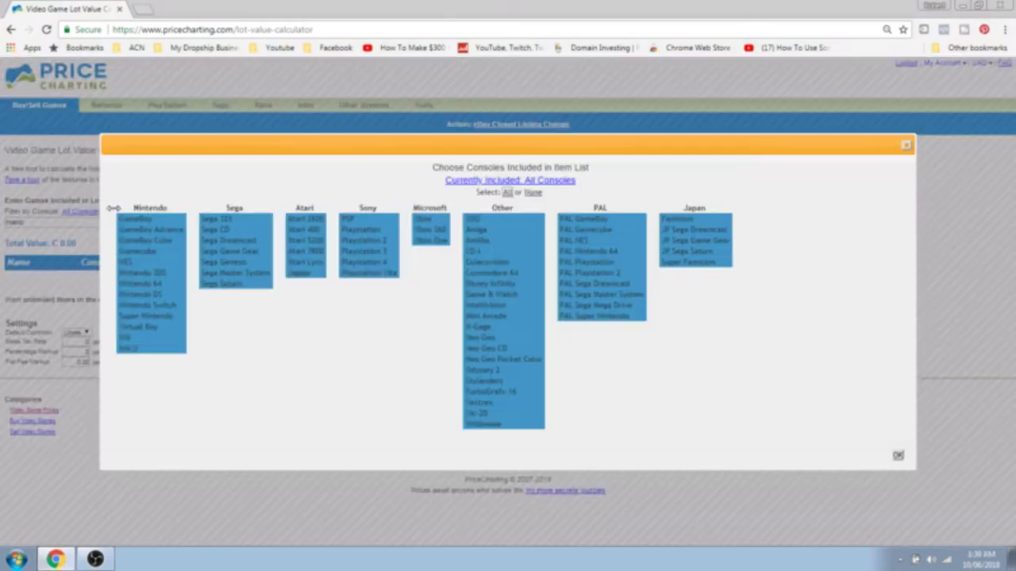
left_click(533, 195)
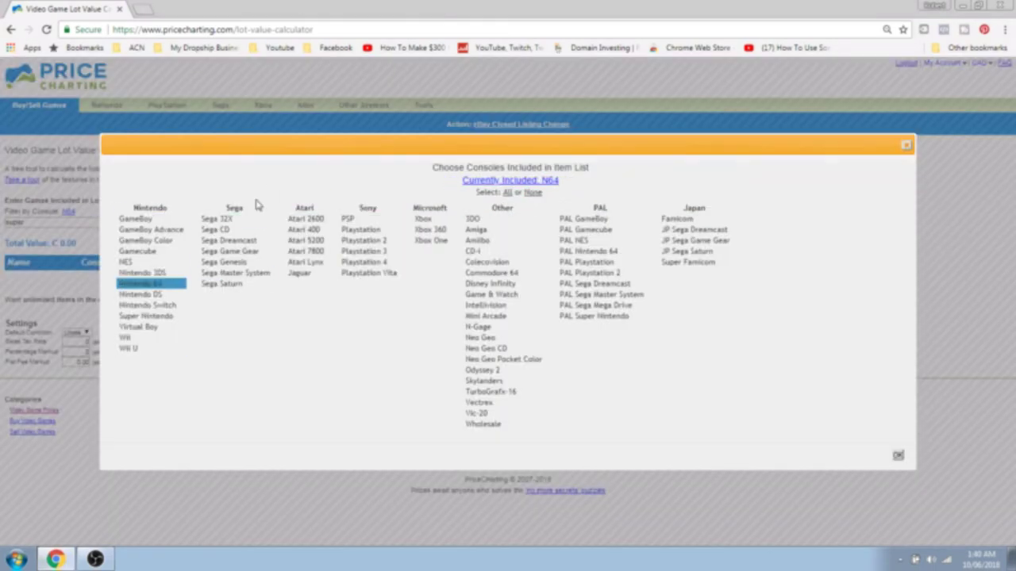
left_click(140, 286)
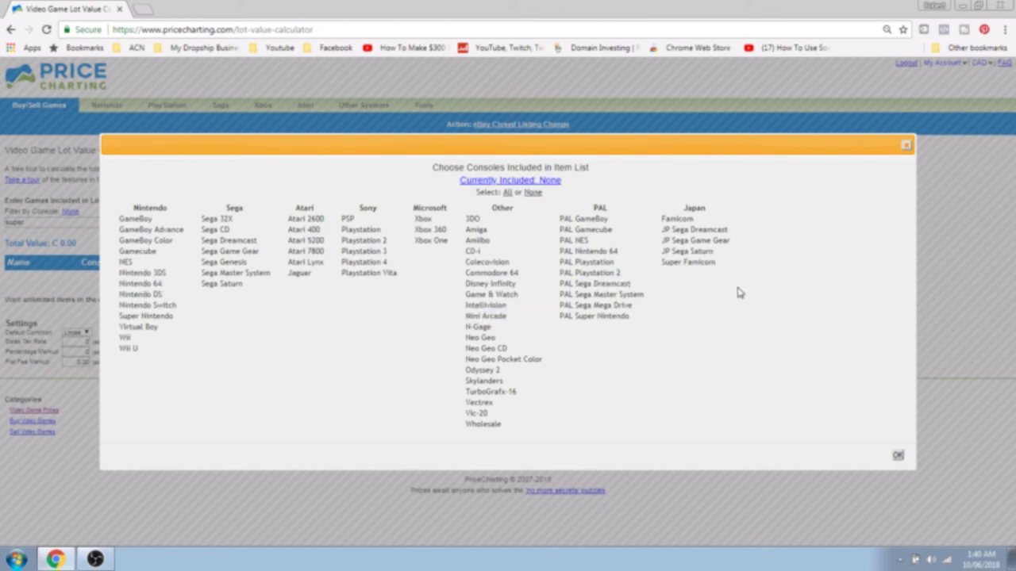
left_click(148, 286)
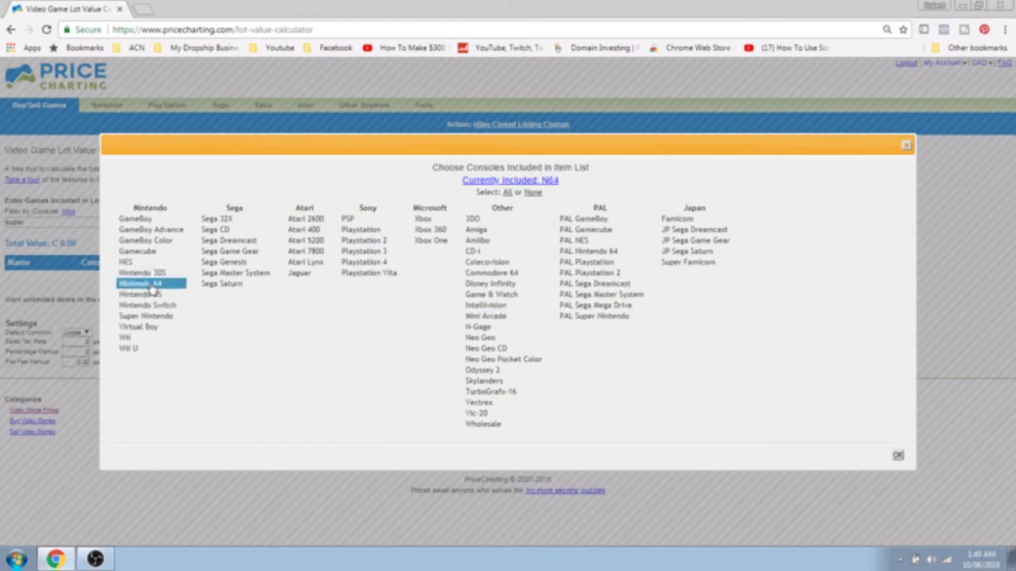
left_click(897, 455)
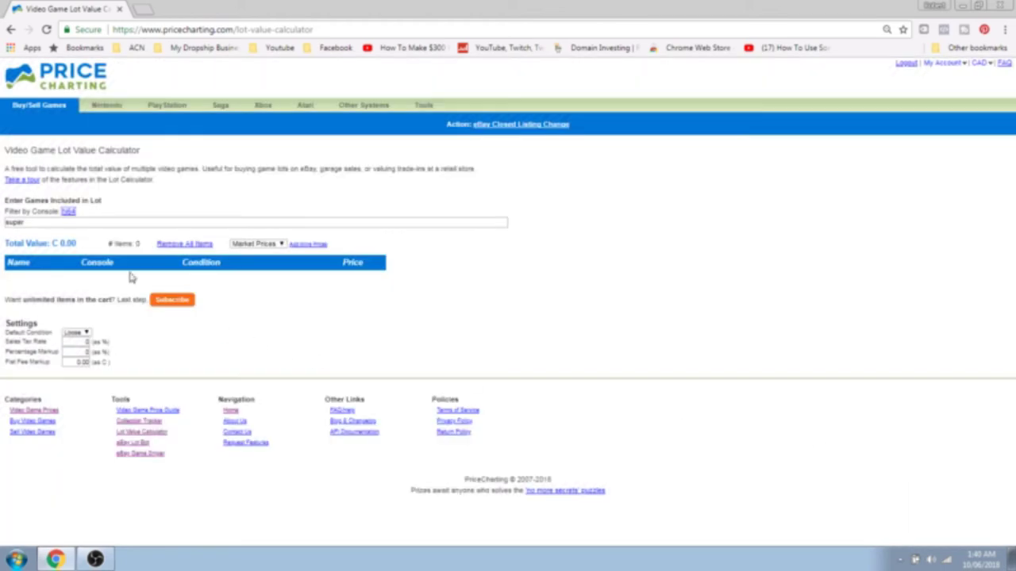
left_click(27, 222)
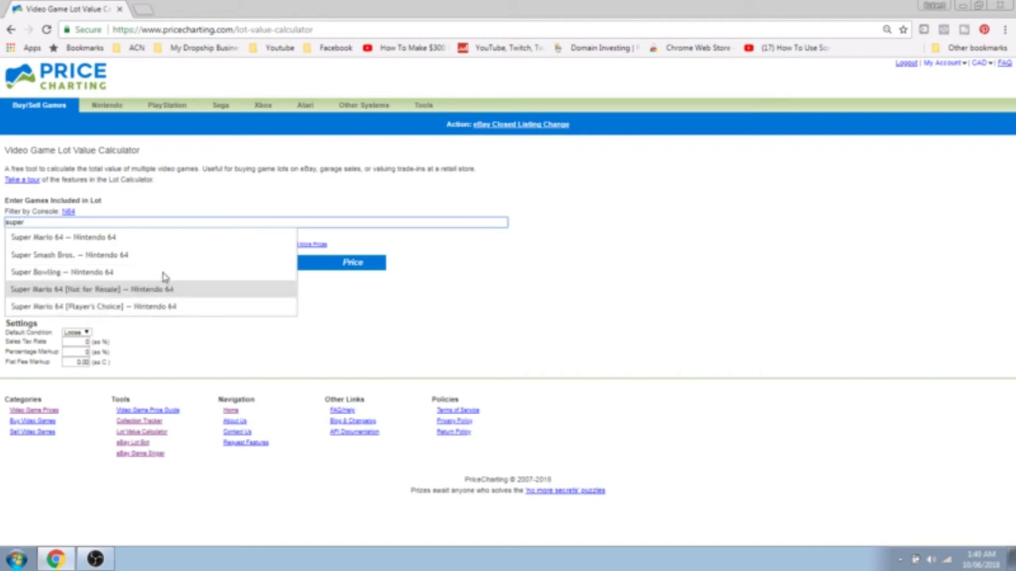
left_click(63, 236)
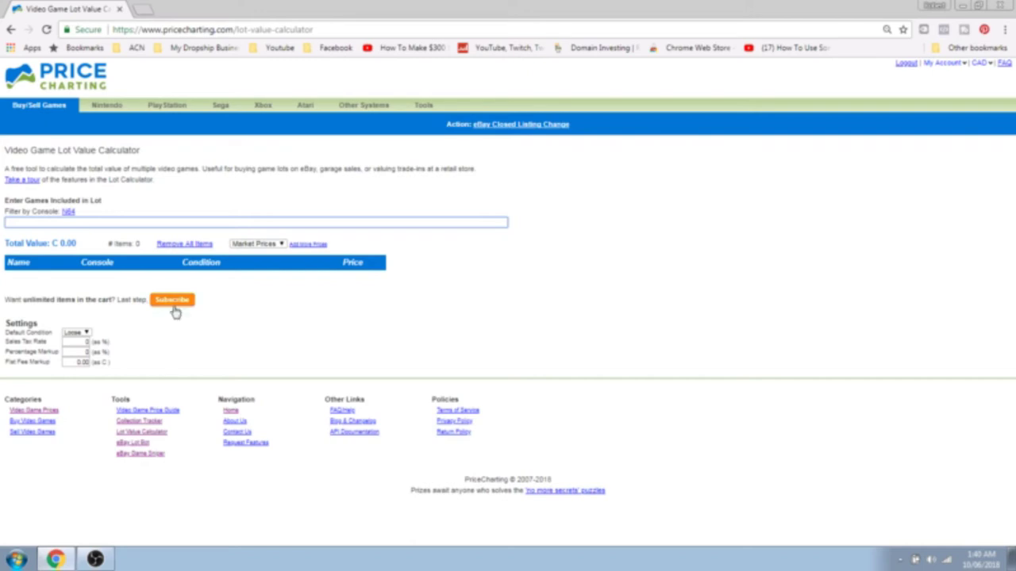
Open the Price Guide builder and include loose, CIB, new, GameStop and box-only prices for all systems
left_click(424, 106)
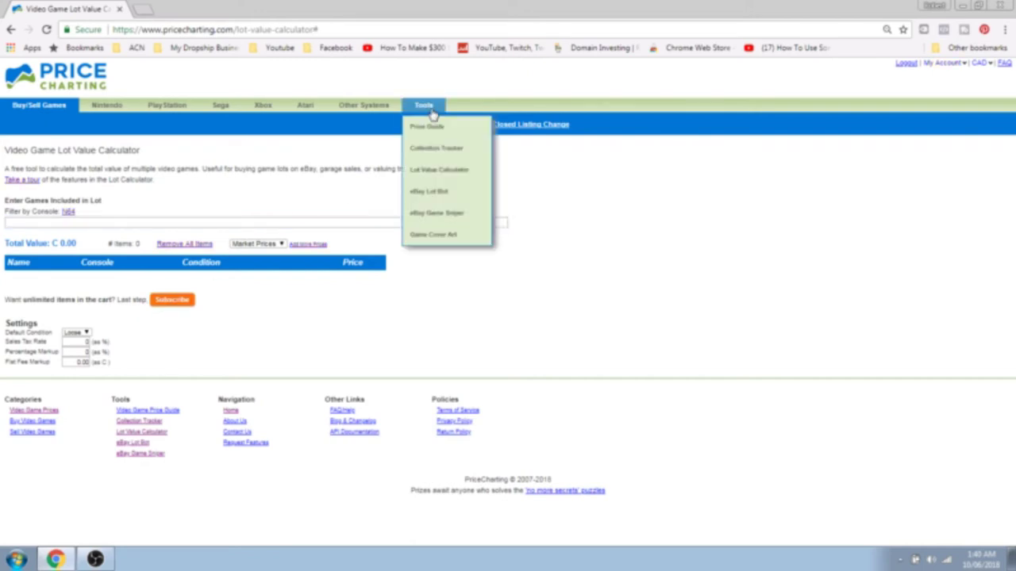
left_click(430, 133)
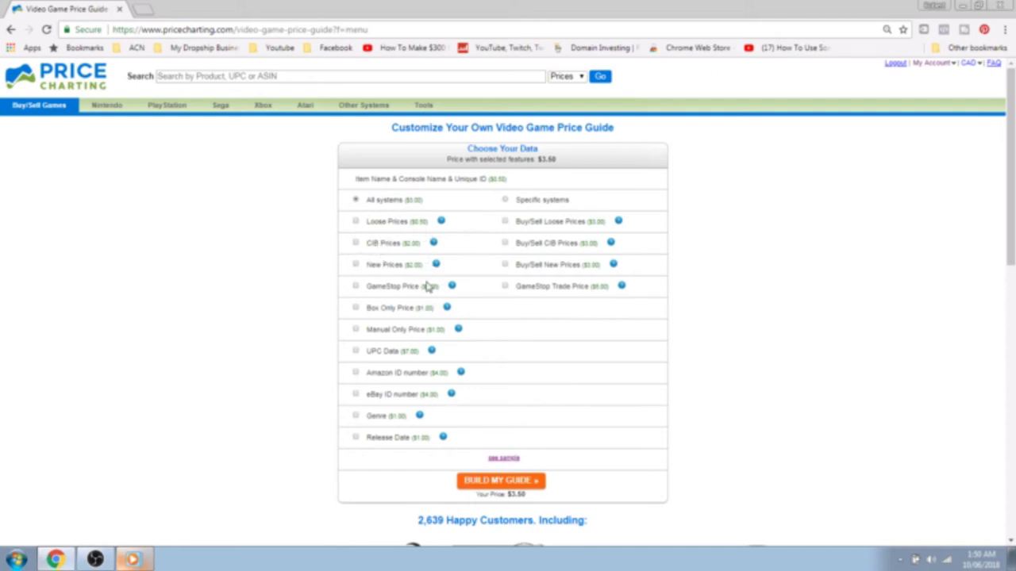
mouse_move(430, 354)
left_click(355, 243)
left_click(354, 264)
left_click(355, 285)
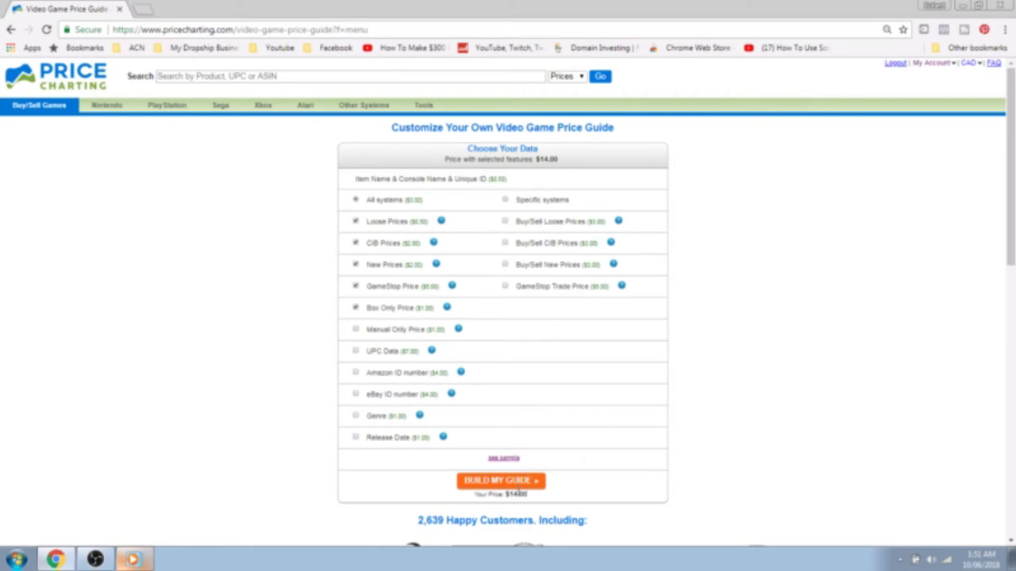
Open the Collection Tracker page and review its getting-started instructions and features
mouse_move(428, 115)
mouse_move(444, 95)
left_click(438, 150)
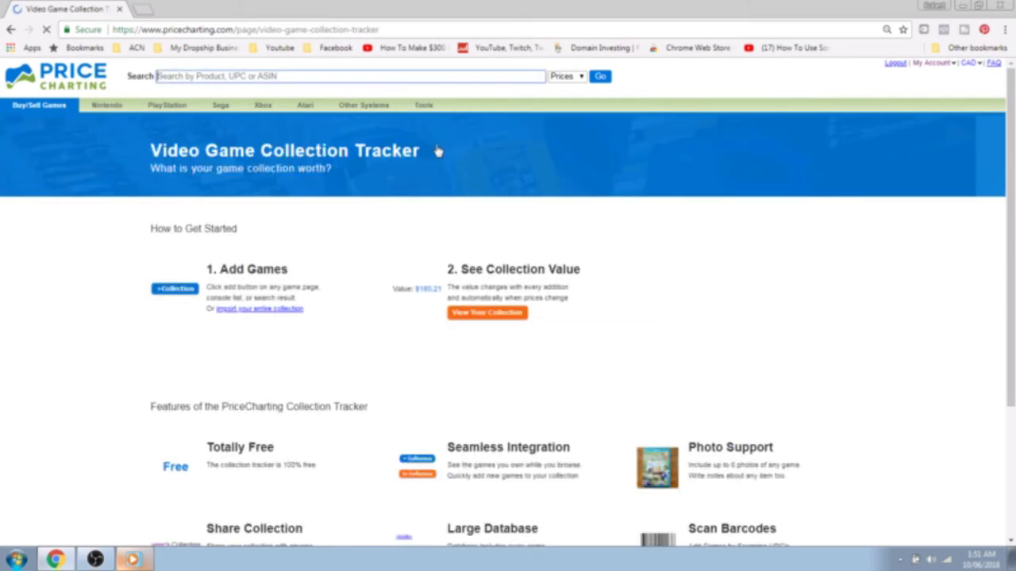
mouse_move(1011, 182)
left_mouse_down()
mouse_move(1012, 269)
mouse_move(1011, 180)
left_mouse_up()
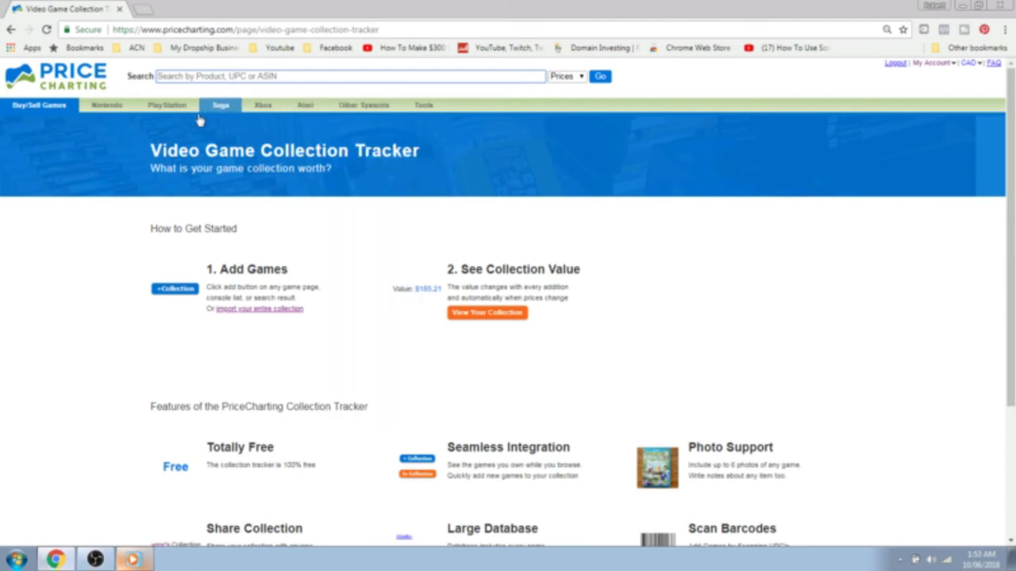
Open the Nintendo 64 price list and browse its game titles and their collection options
mouse_move(105, 107)
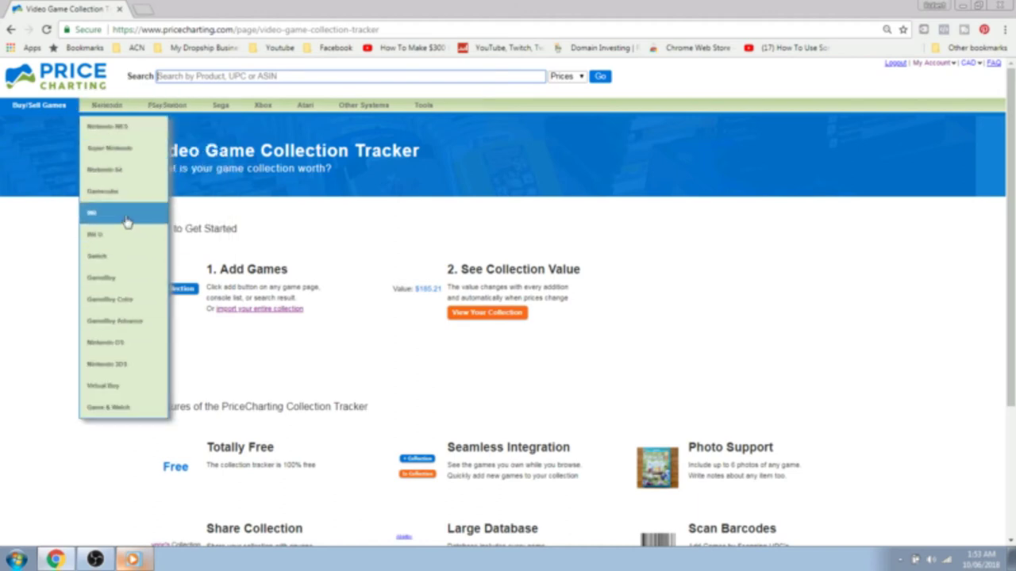
mouse_move(129, 173)
left_click(127, 170)
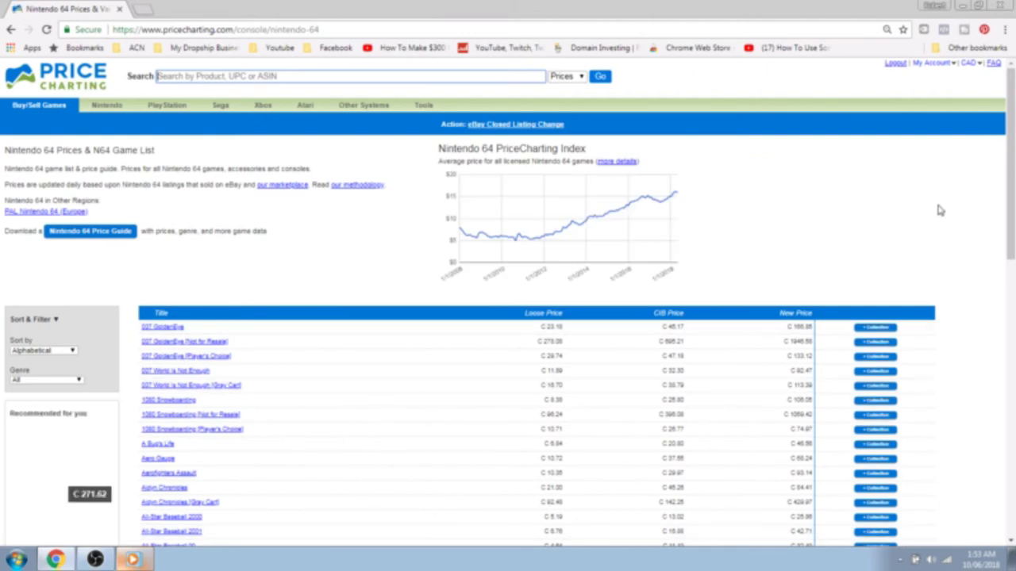
scroll(1012, 373, "down", 10)
scroll(1012, 371, "down", 15)
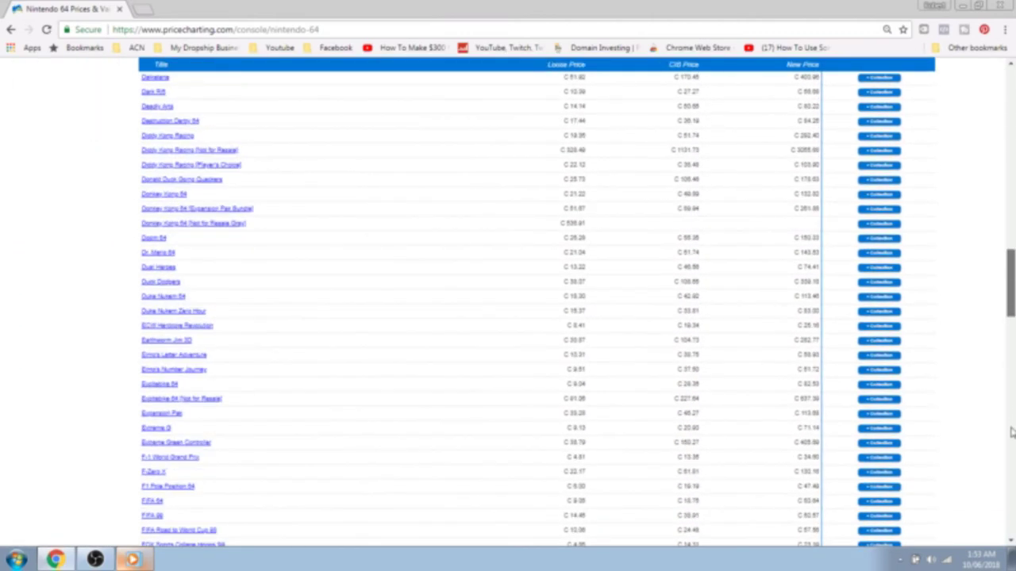
scroll(1004, 358, "up", 1)
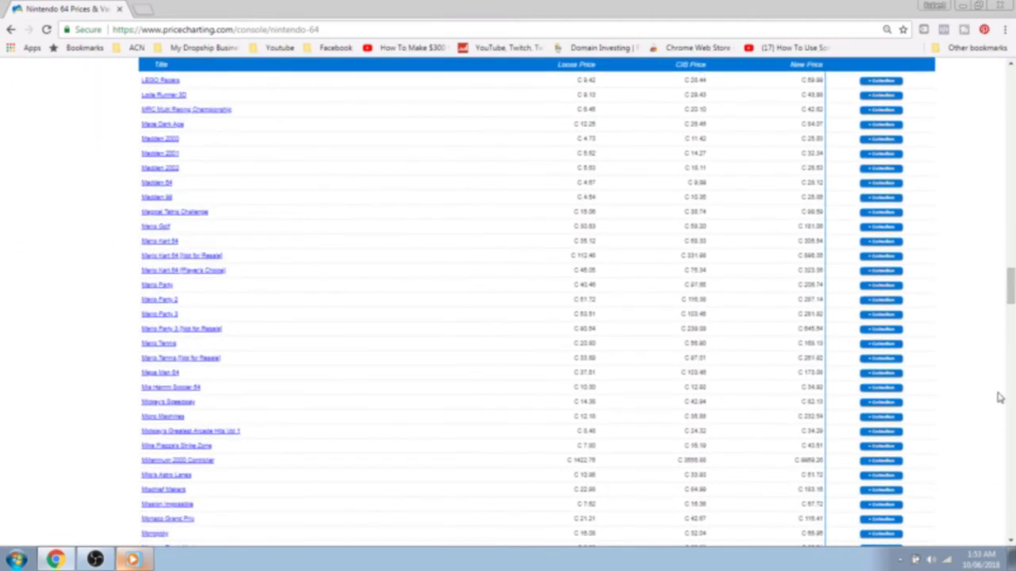
left_click_drag(1008, 312, 1007, 64)
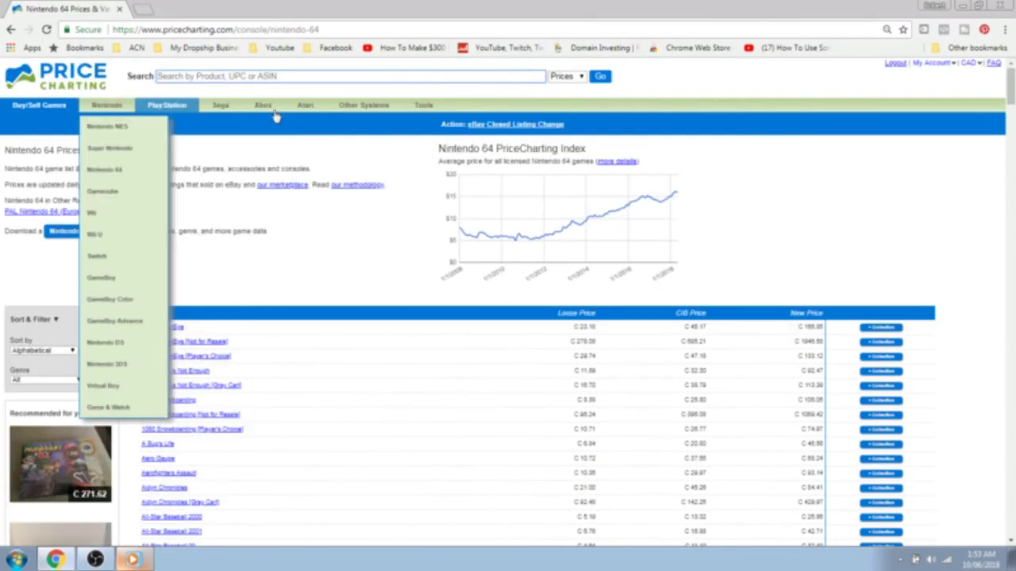
Return to the Collection Tracker, open the page for importing an entire collection, and review its entry examples and text box
mouse_move(422, 108)
left_click(434, 148)
left_click(288, 310)
left_click(230, 305)
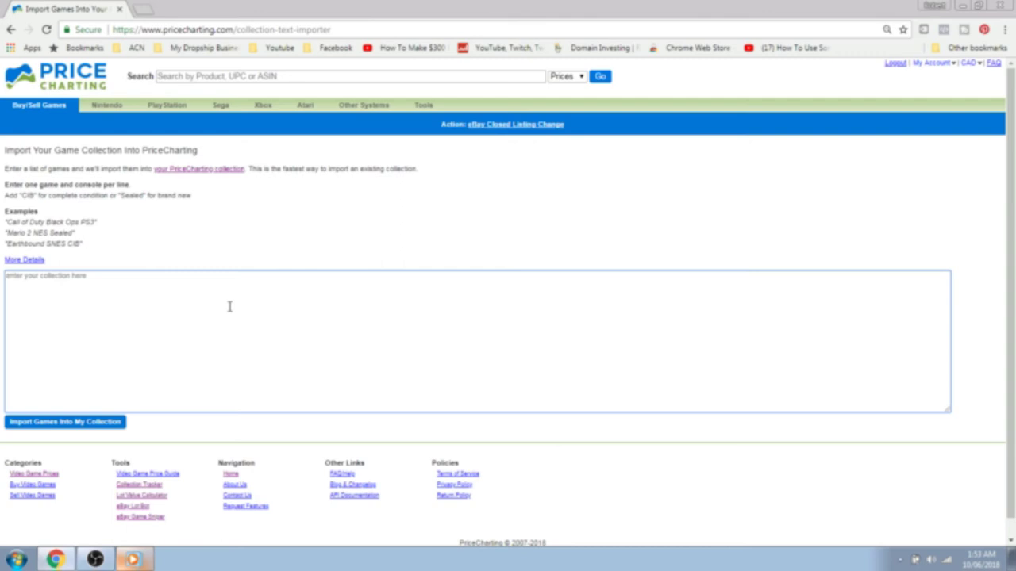
left_click_drag(11, 224, 85, 222)
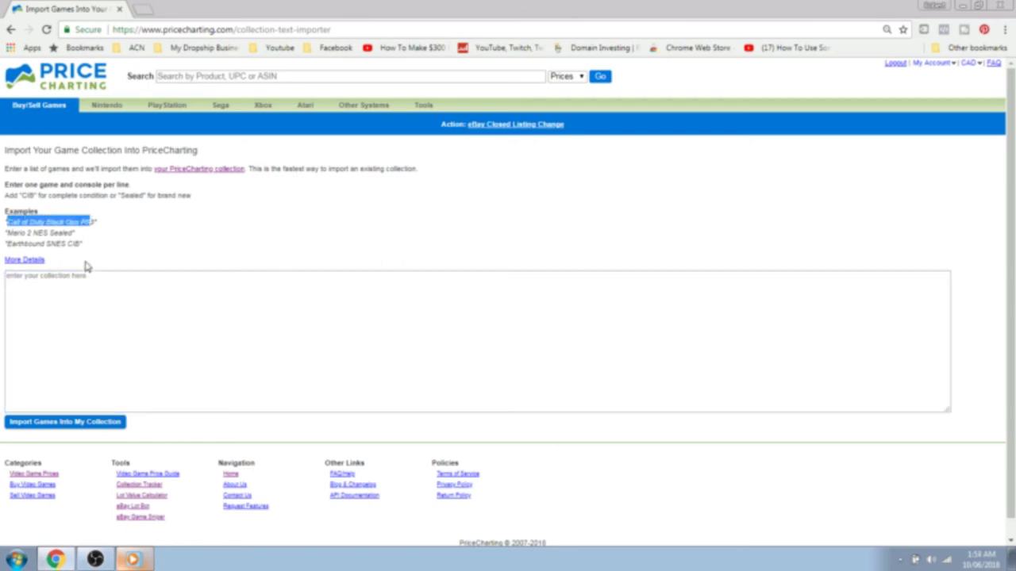
left_click(81, 244)
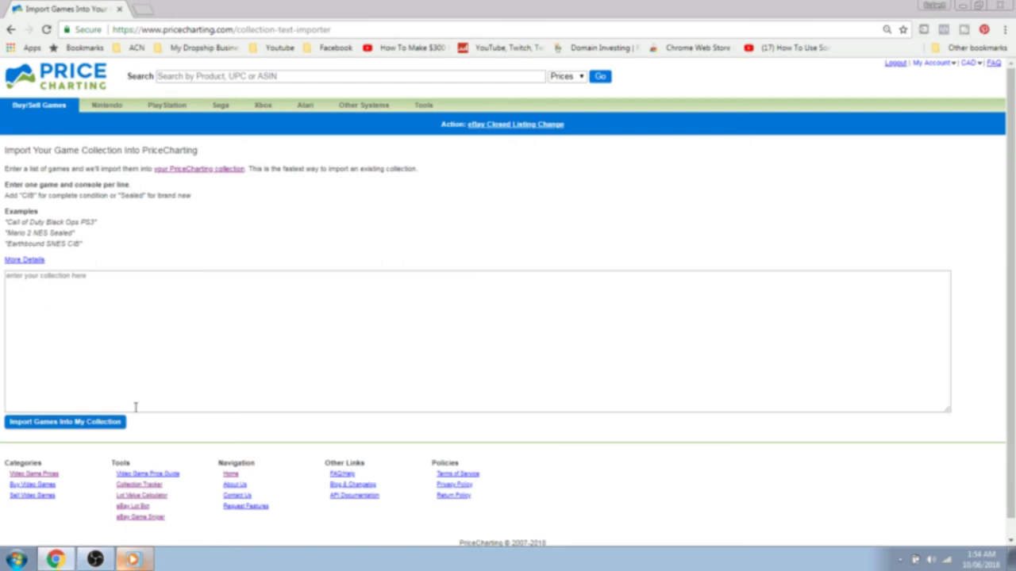
left_click(337, 297)
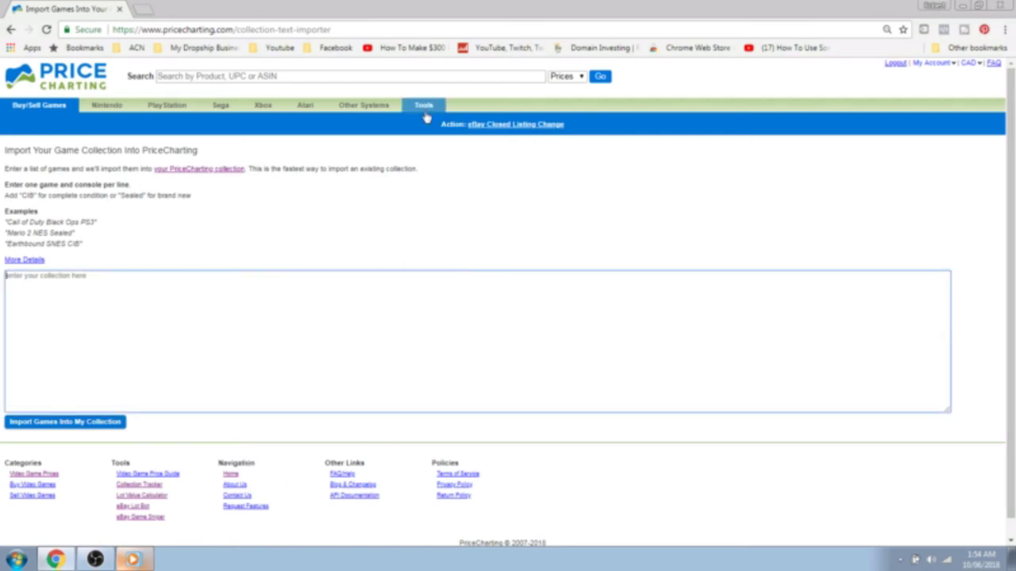
Open the Game Cover Art page and read its download offer, FAQ and contact option
mouse_move(423, 108)
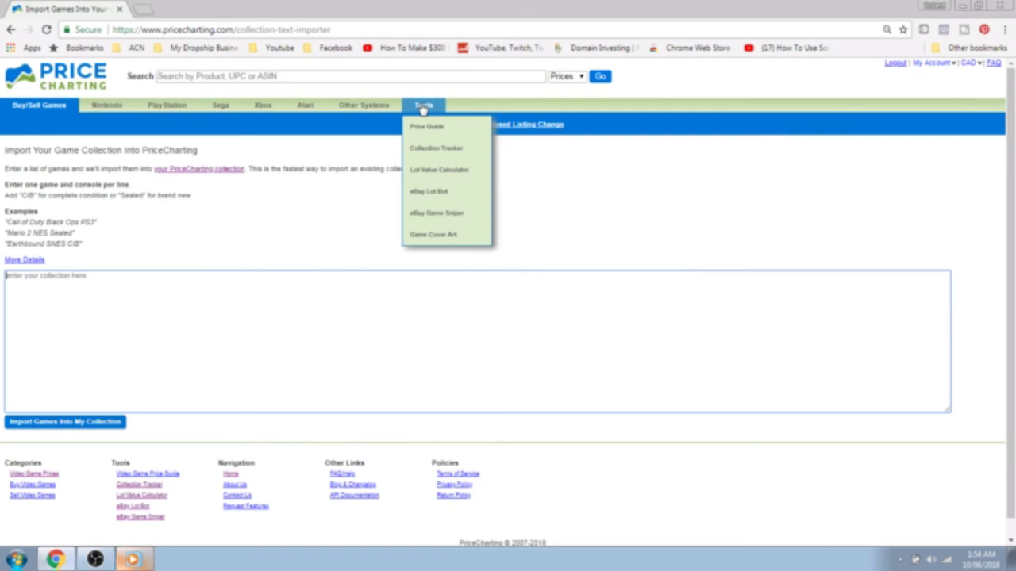
left_click(450, 248)
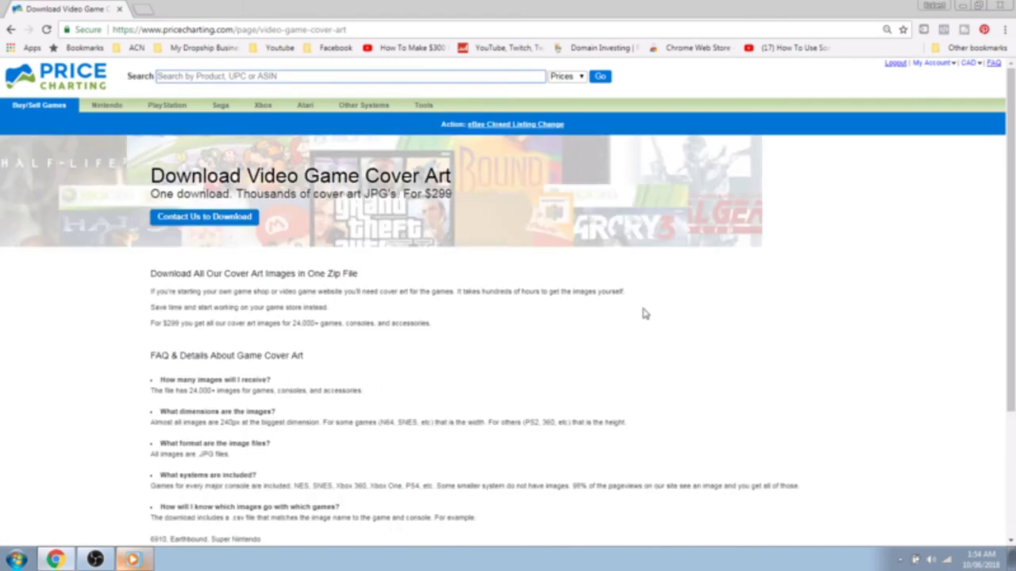
scroll(1012, 159, "down", 3)
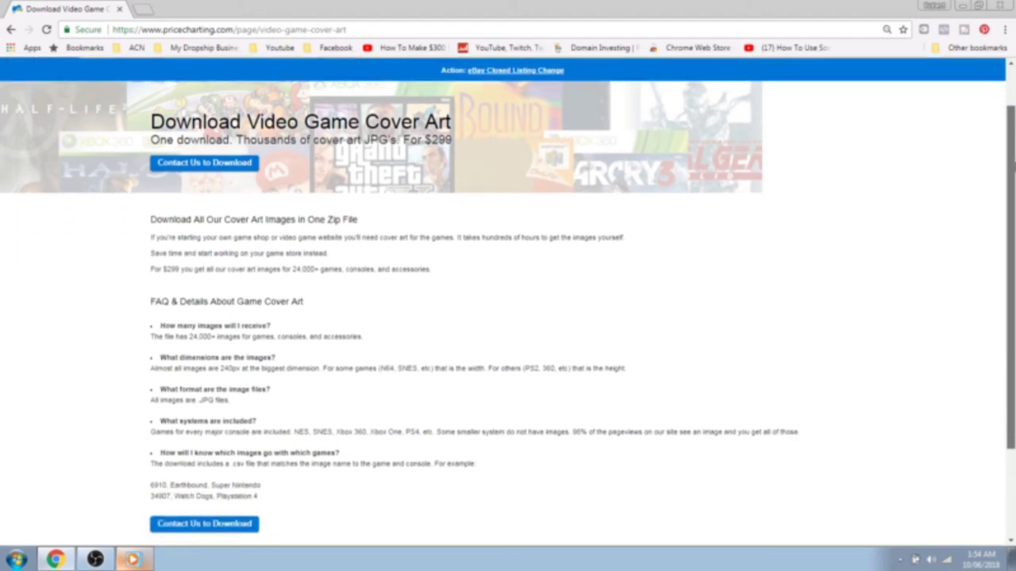
scroll(1012, 205, "down", 1)
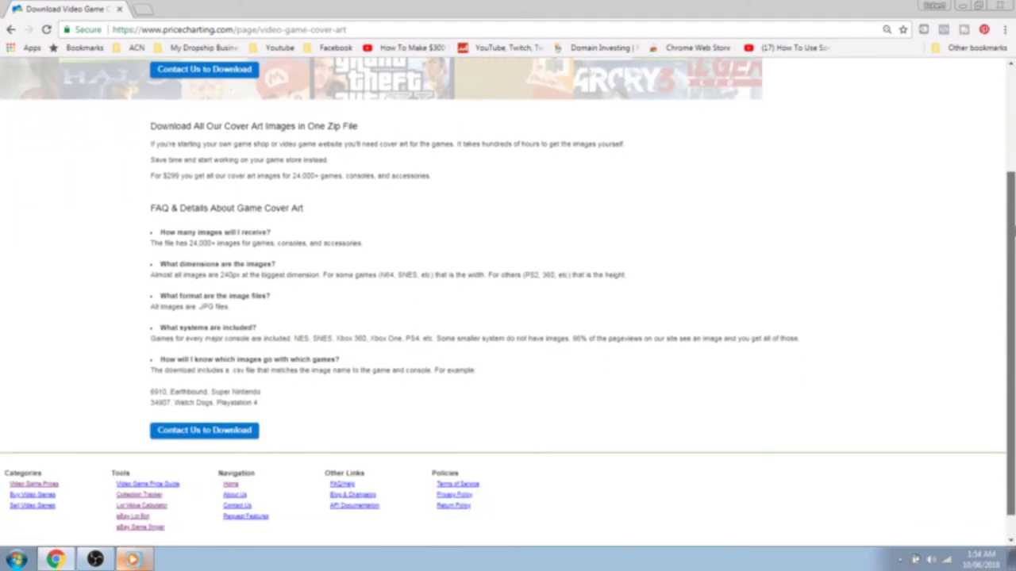
scroll(1012, 191, "up", 2)
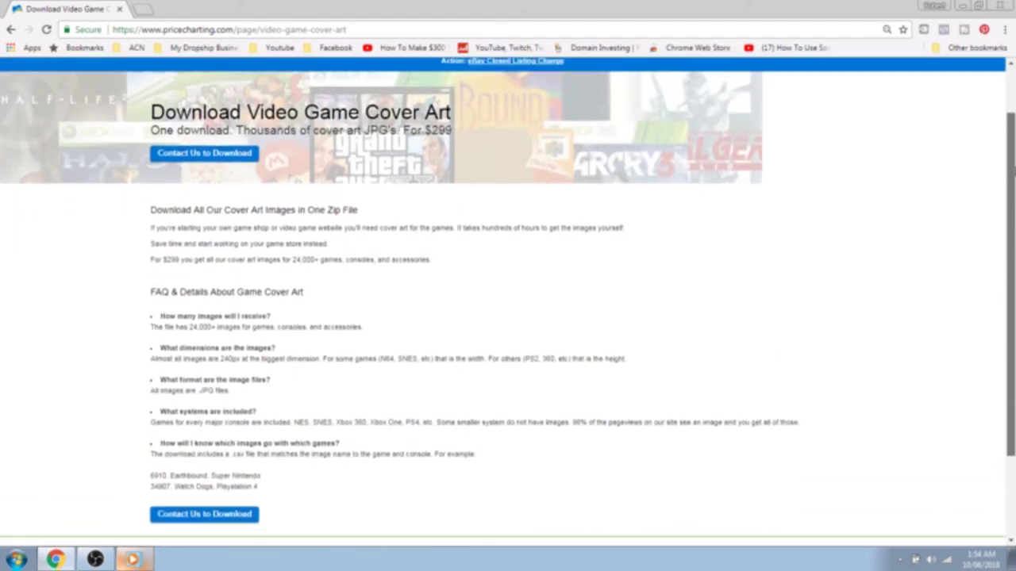
scroll(1012, 169, "up", 1)
scroll(1012, 163, "down", 1)
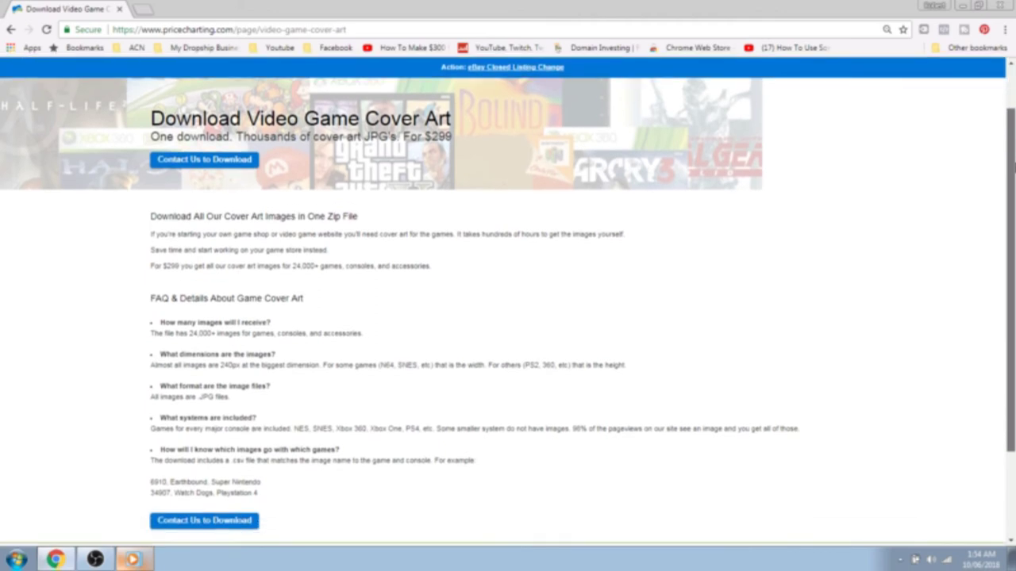
scroll(1013, 167, "down", 1)
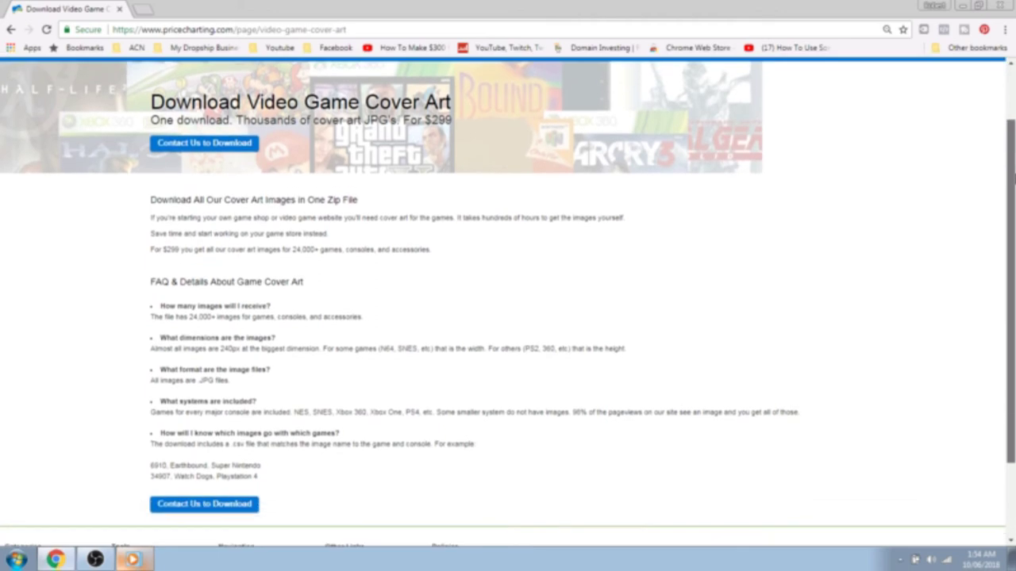
left_click_drag(1013, 179, 1012, 252)
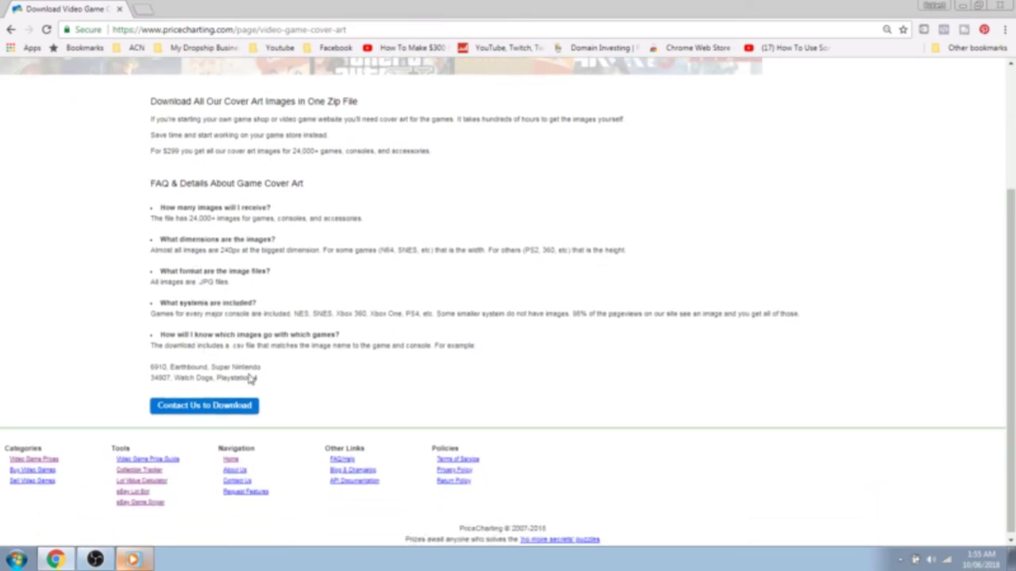
left_click(214, 406)
Open the eBay Lot Bot and examine its console filter, sort order and listing type options
mouse_move(427, 113)
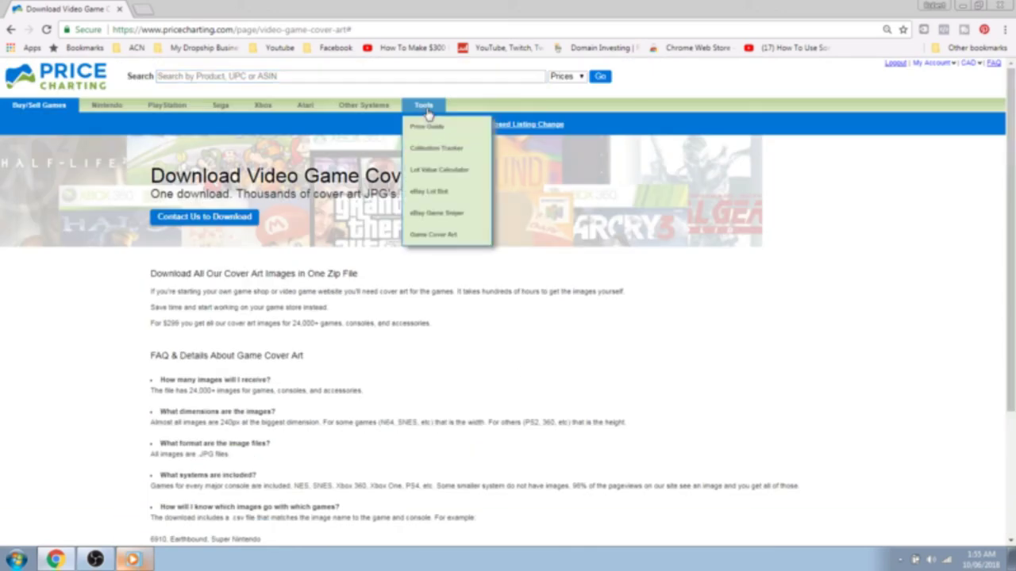
left_click(434, 199)
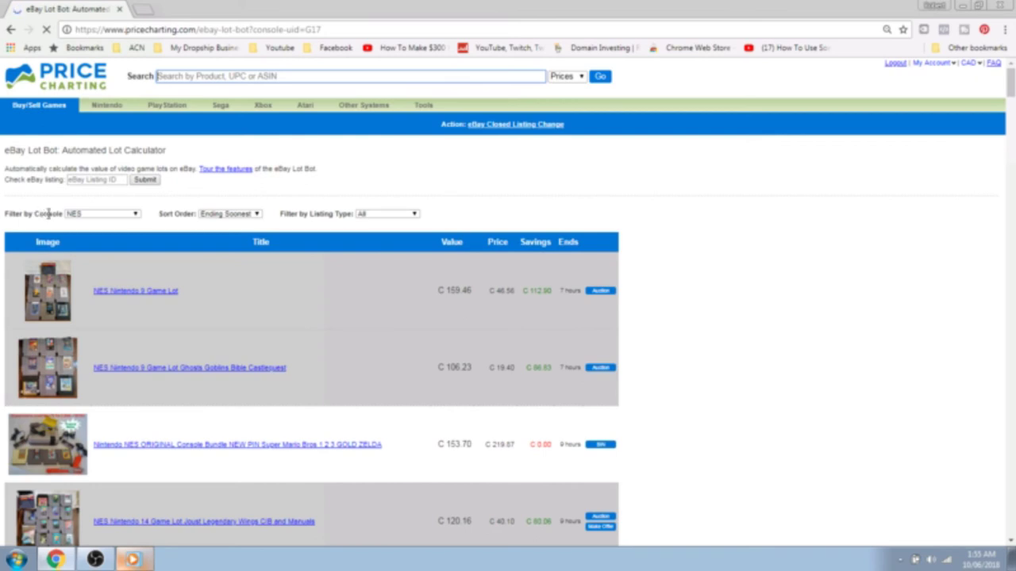
left_click(128, 217)
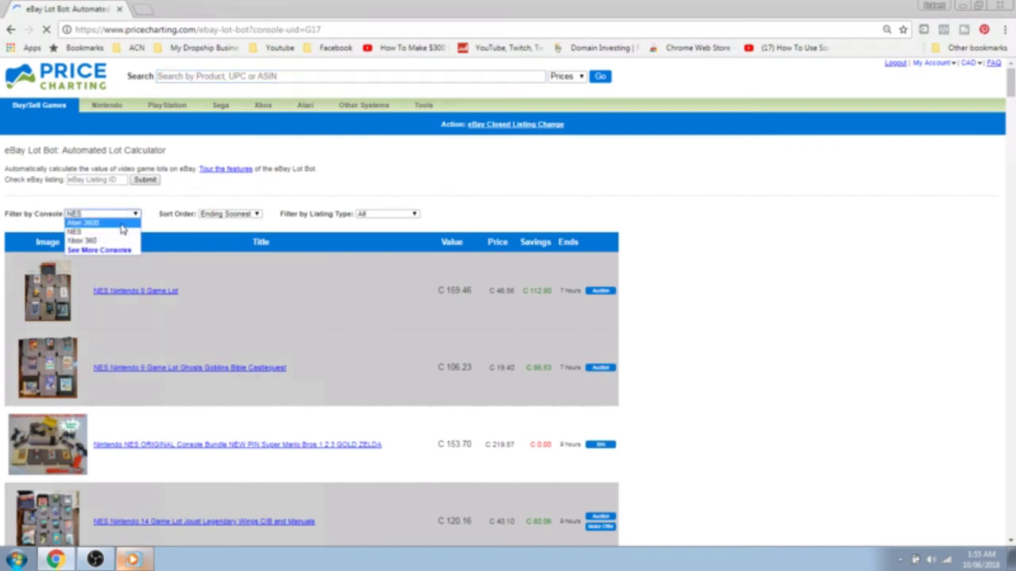
left_click(238, 213)
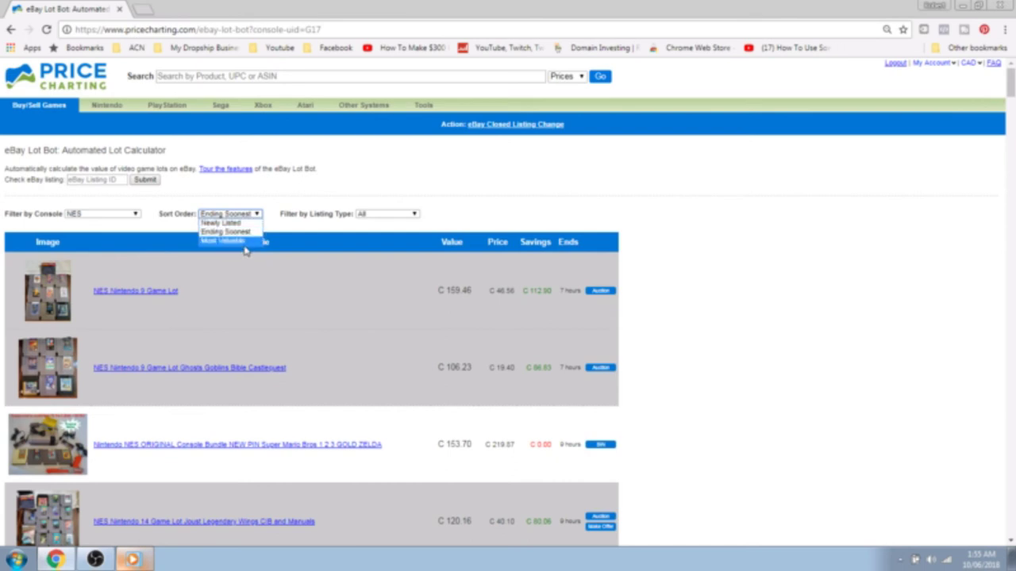
left_click(369, 215)
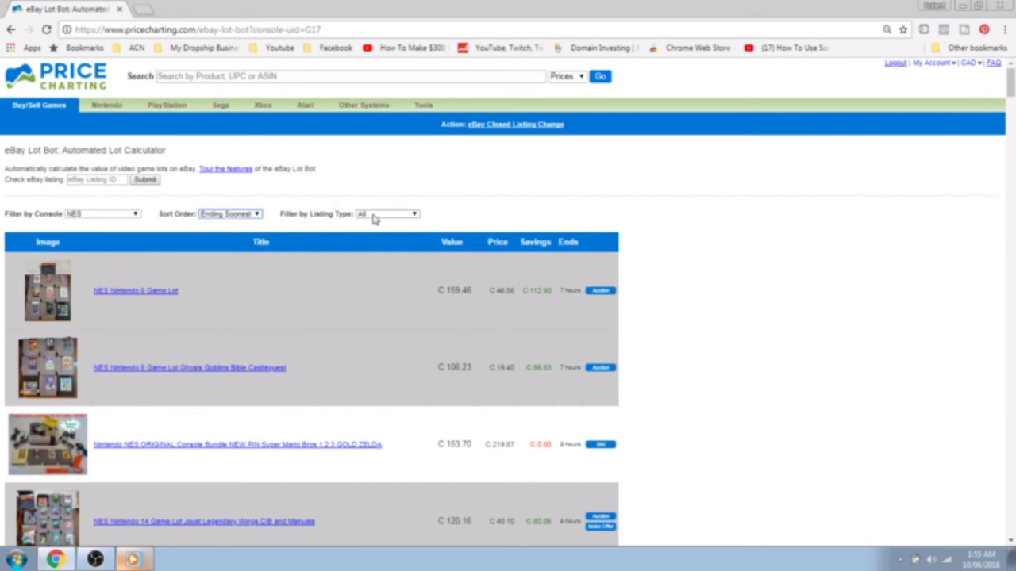
Check the listing type choices in the eBay Lot Bot and browse the list of NES game lots
left_click(373, 216)
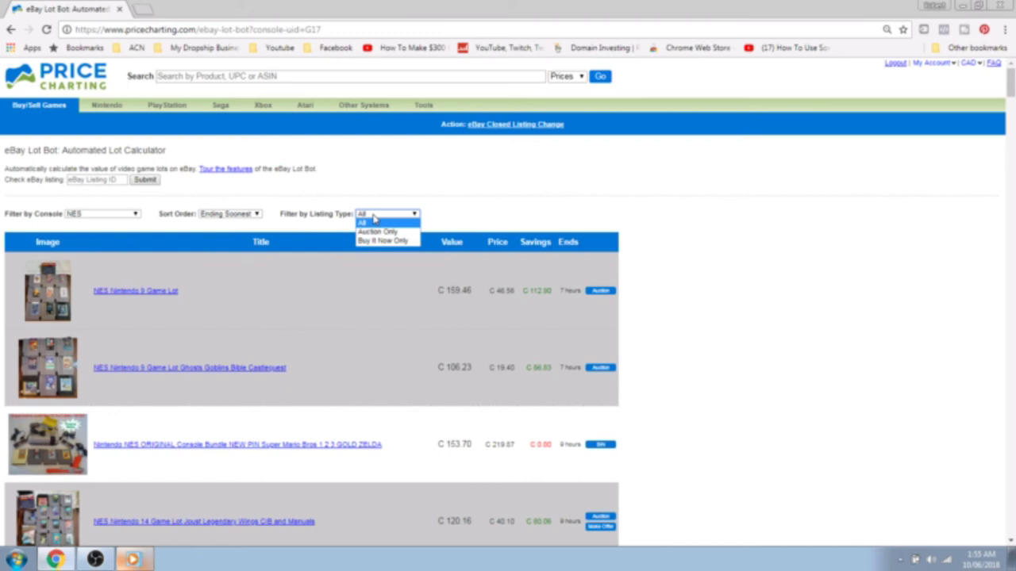
left_click(401, 255)
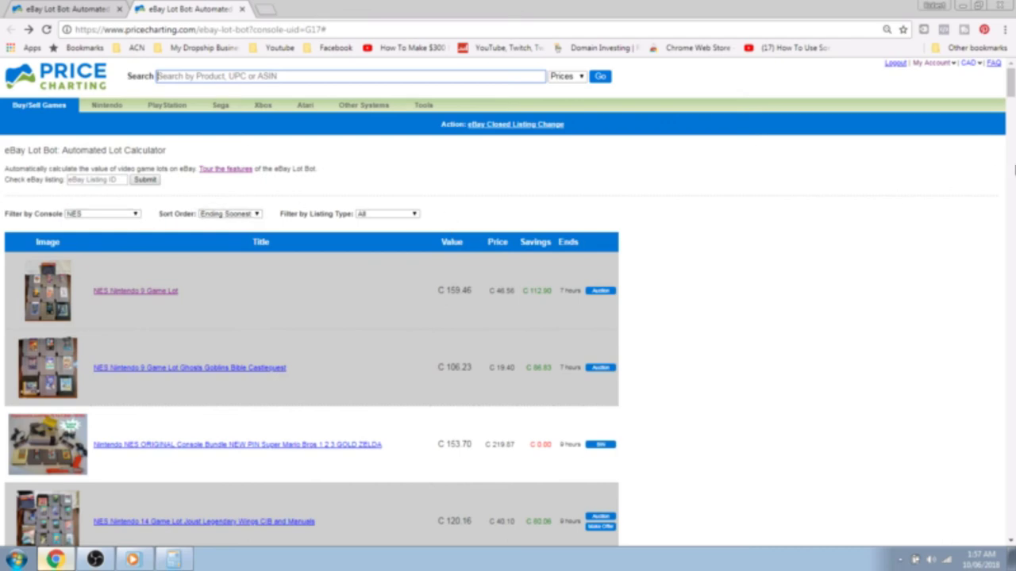
left_click_drag(1010, 89, 1011, 116)
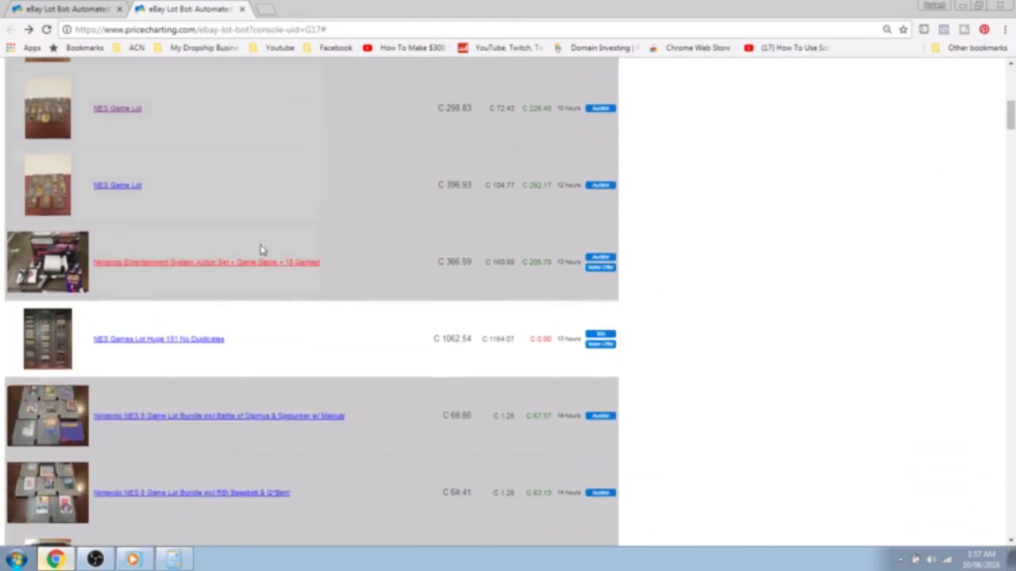
left_click_drag(1010, 115, 1011, 79)
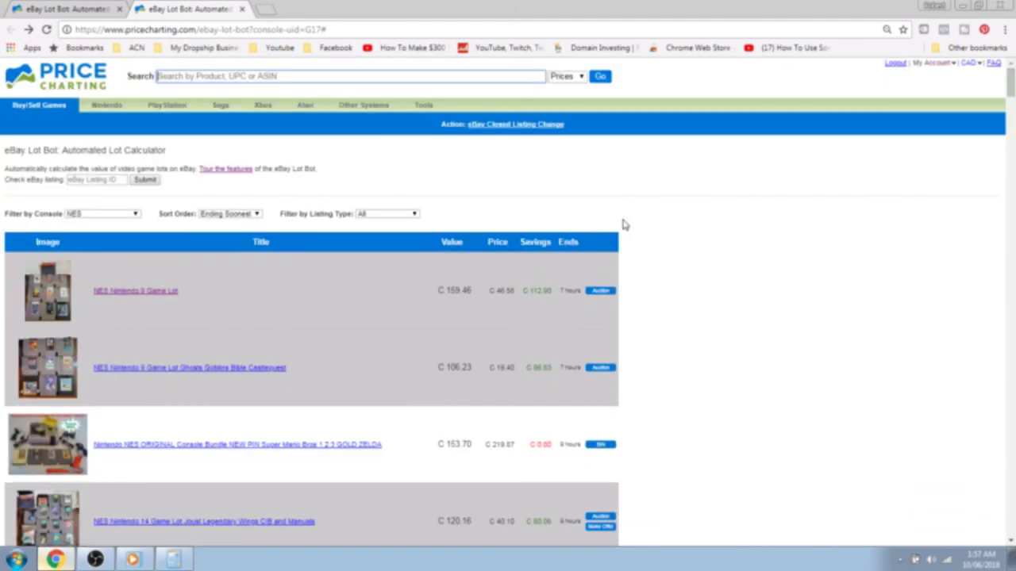
Open the NES Nintendo 9 Game Lot details, check the total of its game values in Calculator, and close Calculator
left_click(145, 294)
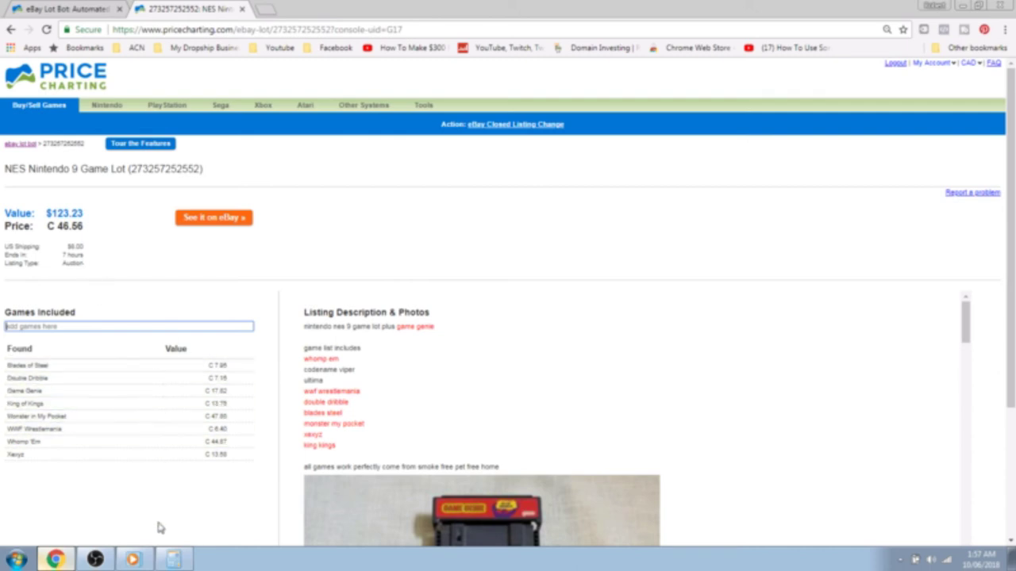
left_click(174, 559)
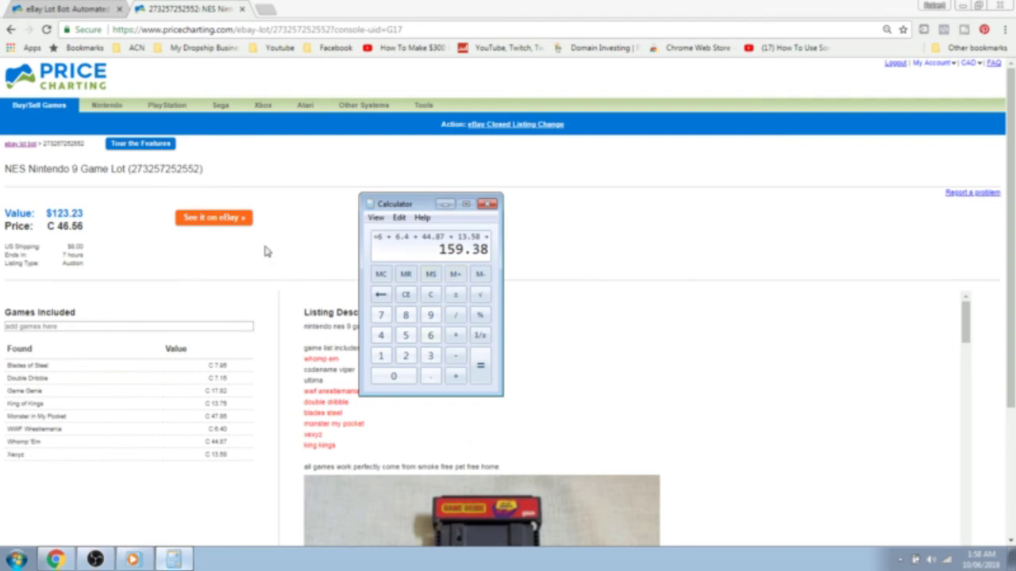
left_click(485, 204)
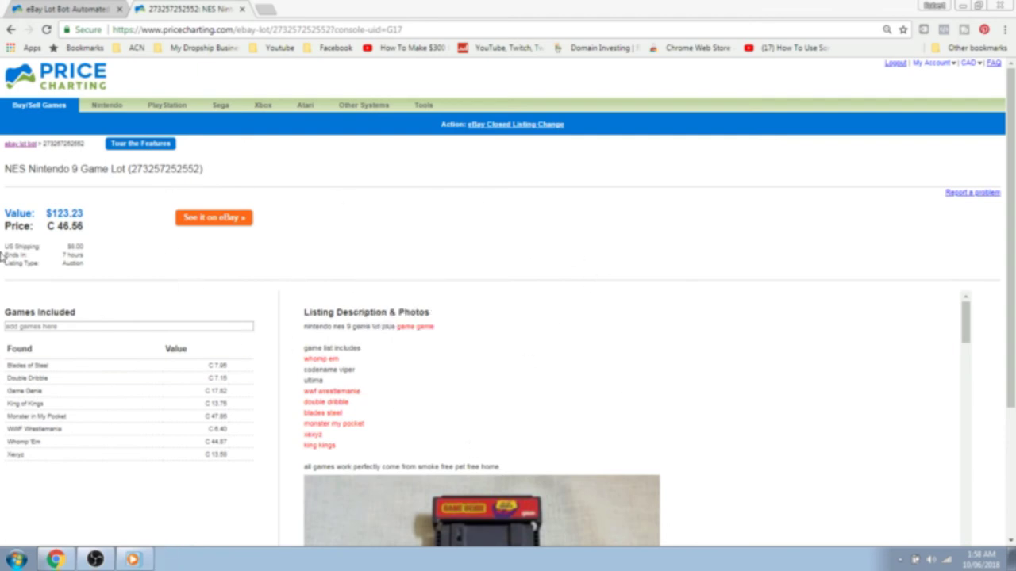
Leave the lot details, open the eBay Game Sniper tool, and close the spare eBay Lot Bot tab
left_click(10, 29)
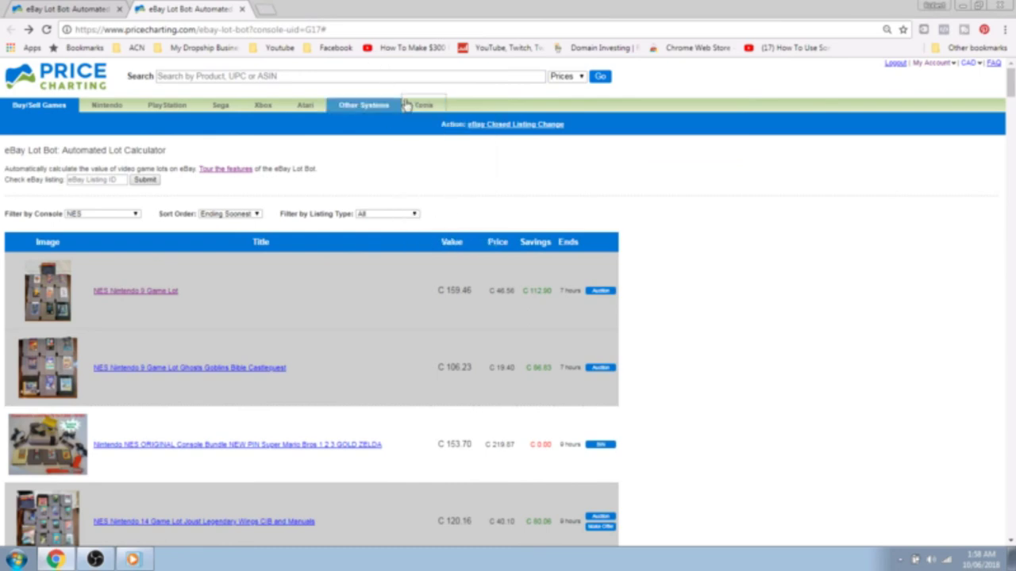
mouse_move(423, 105)
left_click(431, 212)
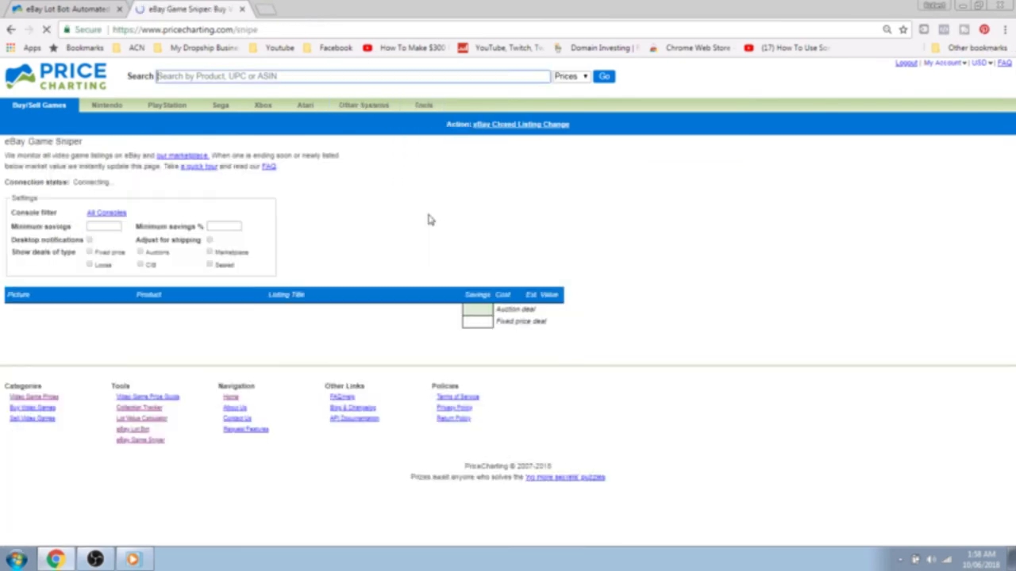
left_click(119, 8)
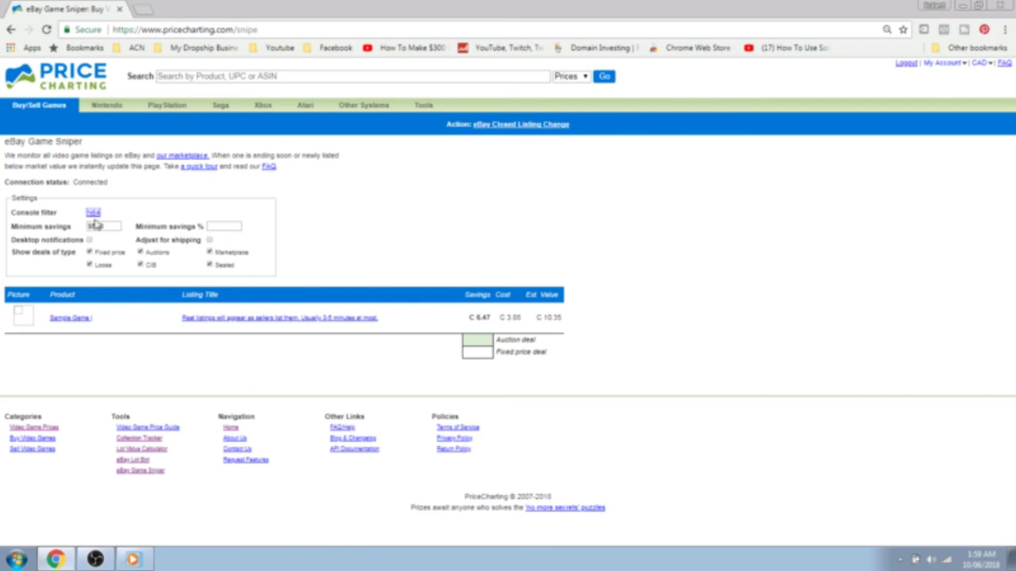
Set the eBay Game Sniper's minimum savings to $6.00
left_click_drag(107, 226, 86, 228)
type("$6.00")
left_click(273, 347)
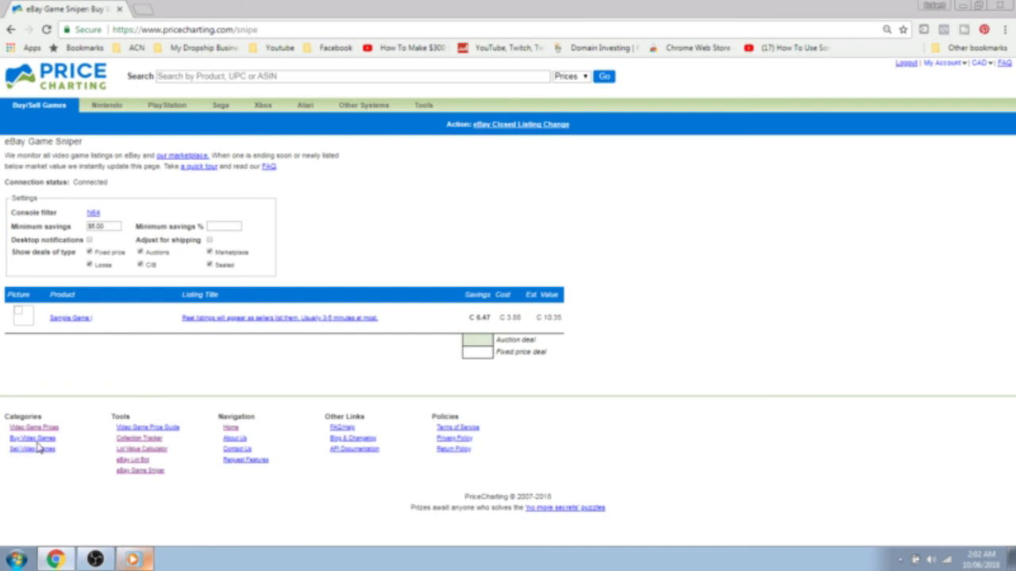
Show the available options for buying and selling games
mouse_move(39, 106)
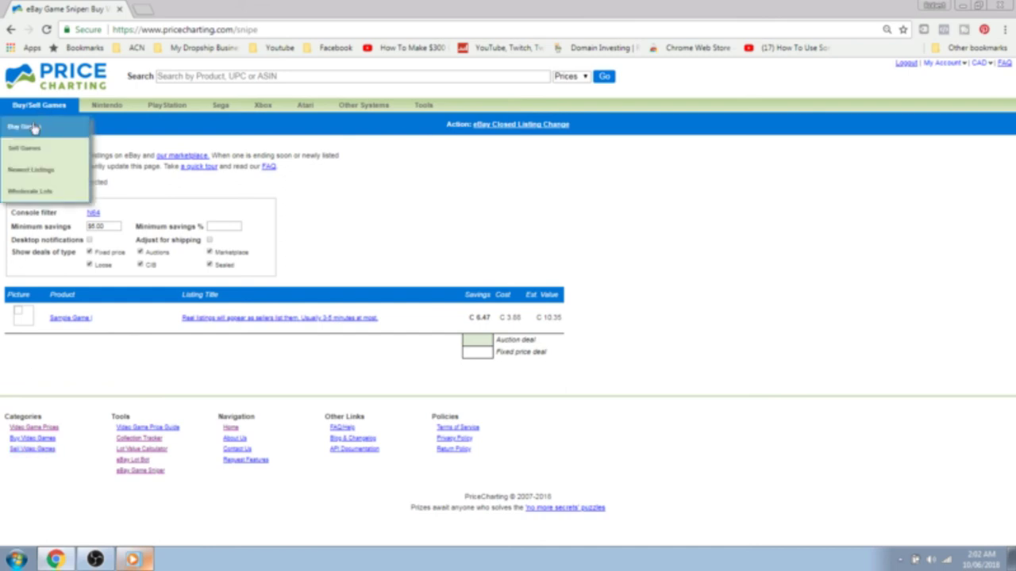